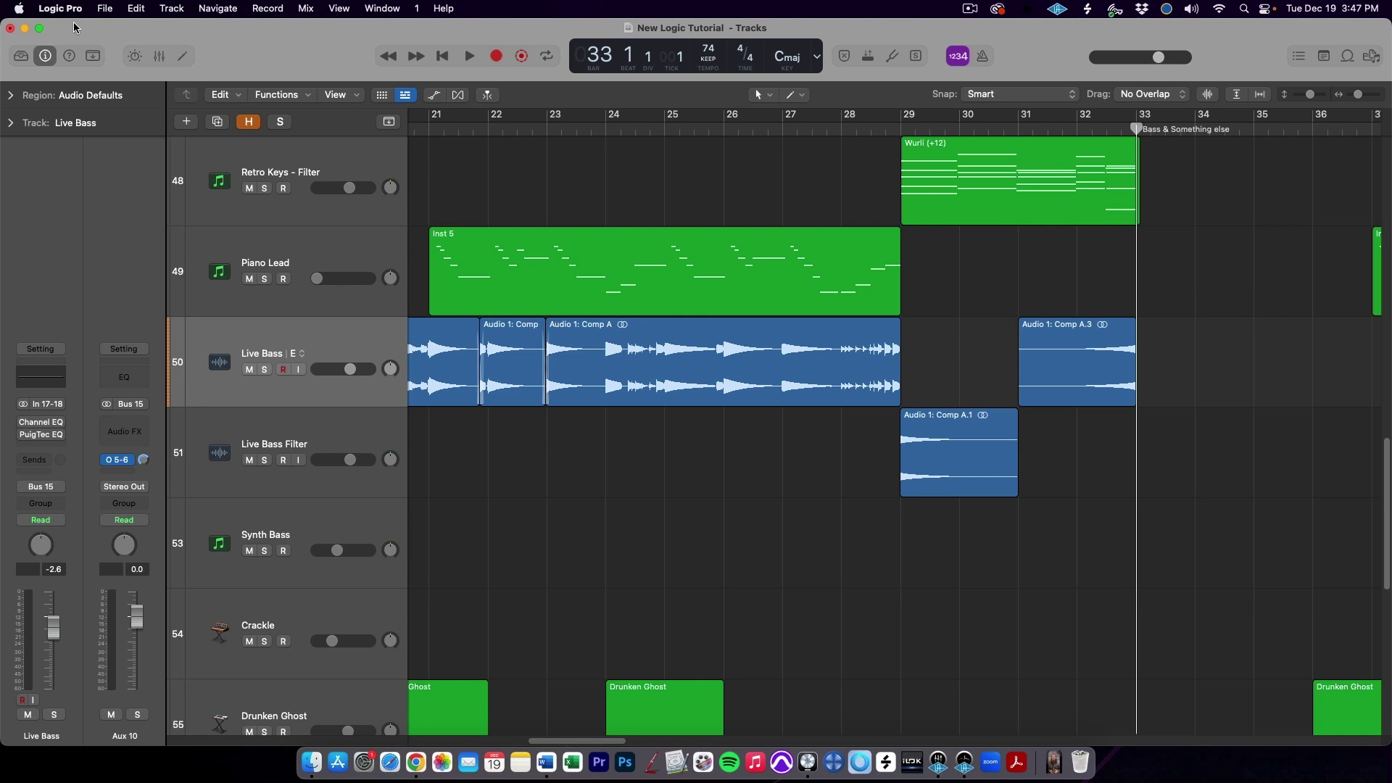
- In the General Editing settings, enable the Fade tool and Marquee tool click zones for the Pointer Tool, and close the settings
{"action": "left_click", "coordinate": [72, 9]}
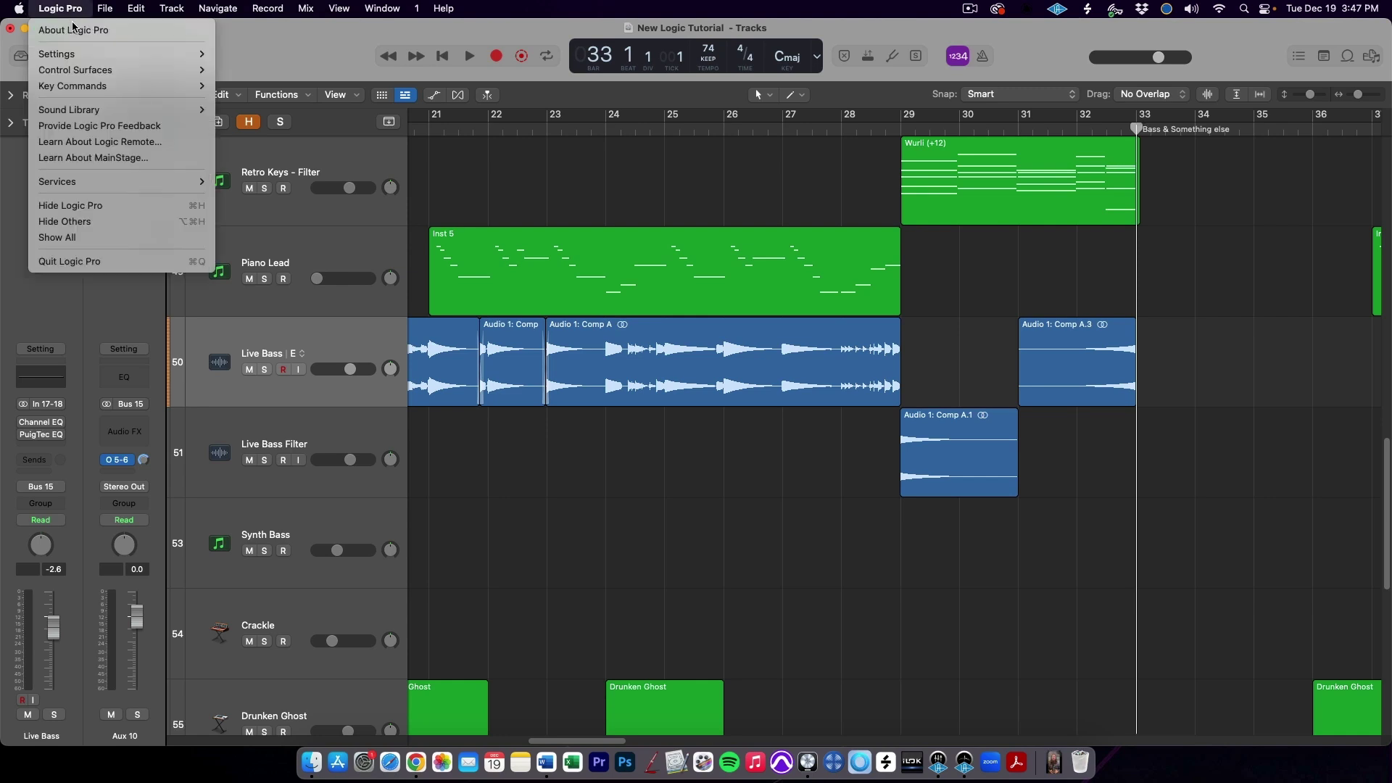
{"action": "mouse_move", "coordinate": [77, 54]}
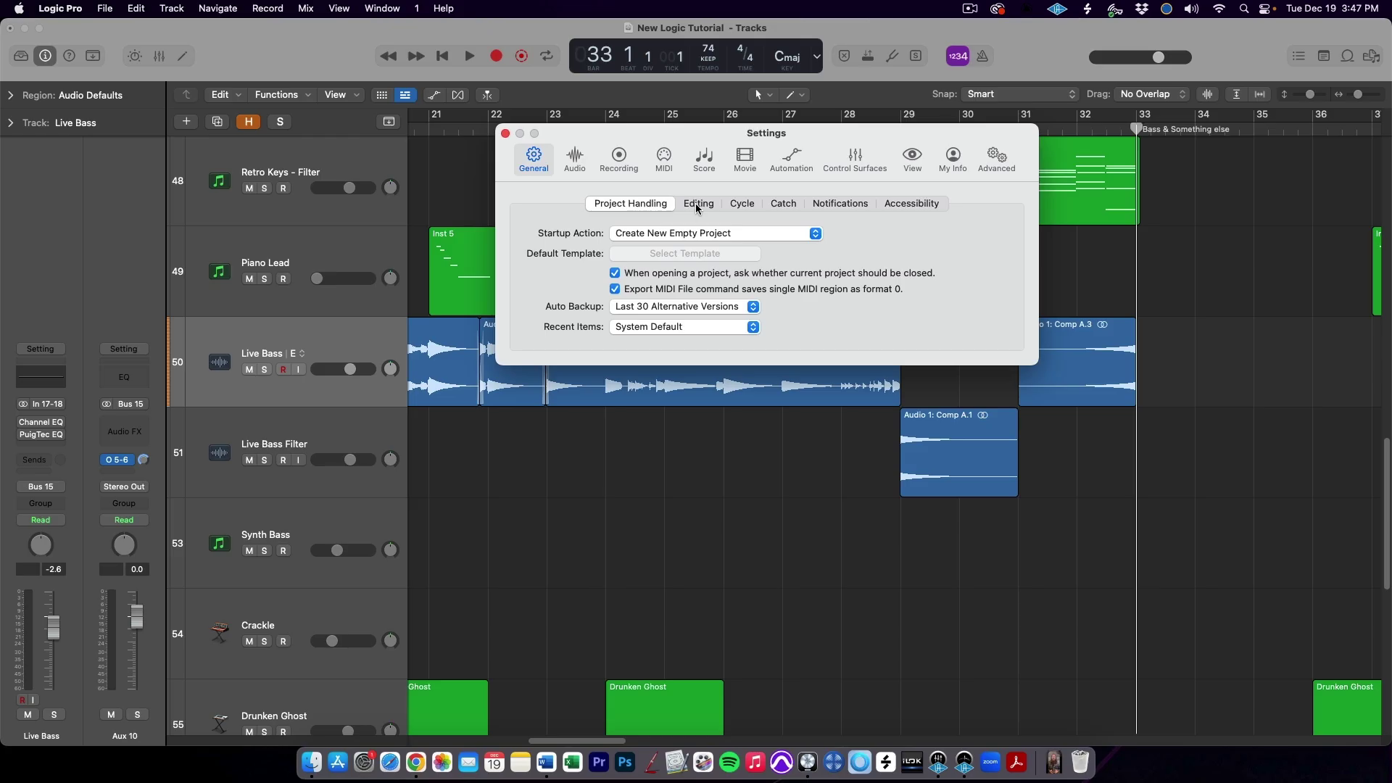
{"action": "left_click", "coordinate": [698, 204]}
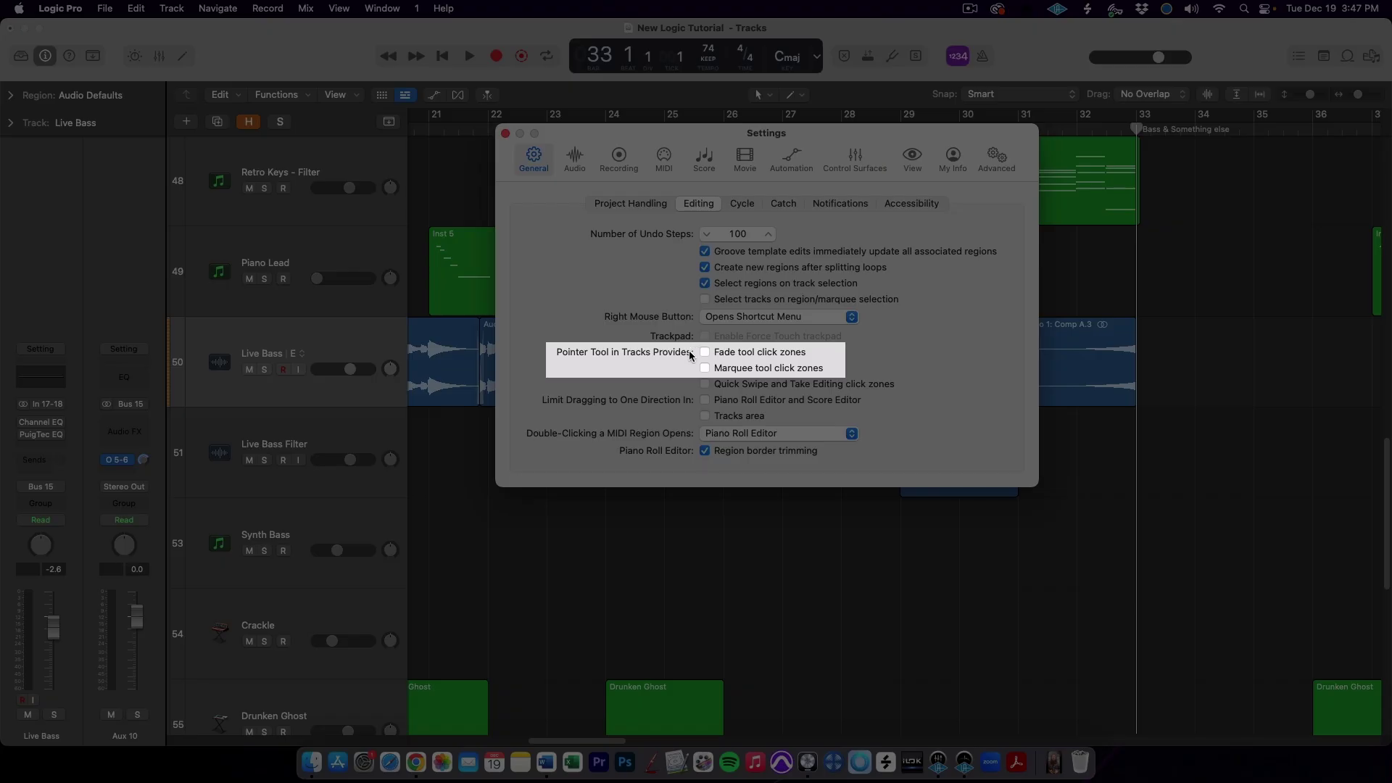
{"action": "left_click", "coordinate": [706, 354]}
{"action": "left_click", "coordinate": [707, 370]}
{"action": "left_click", "coordinate": [506, 135]}
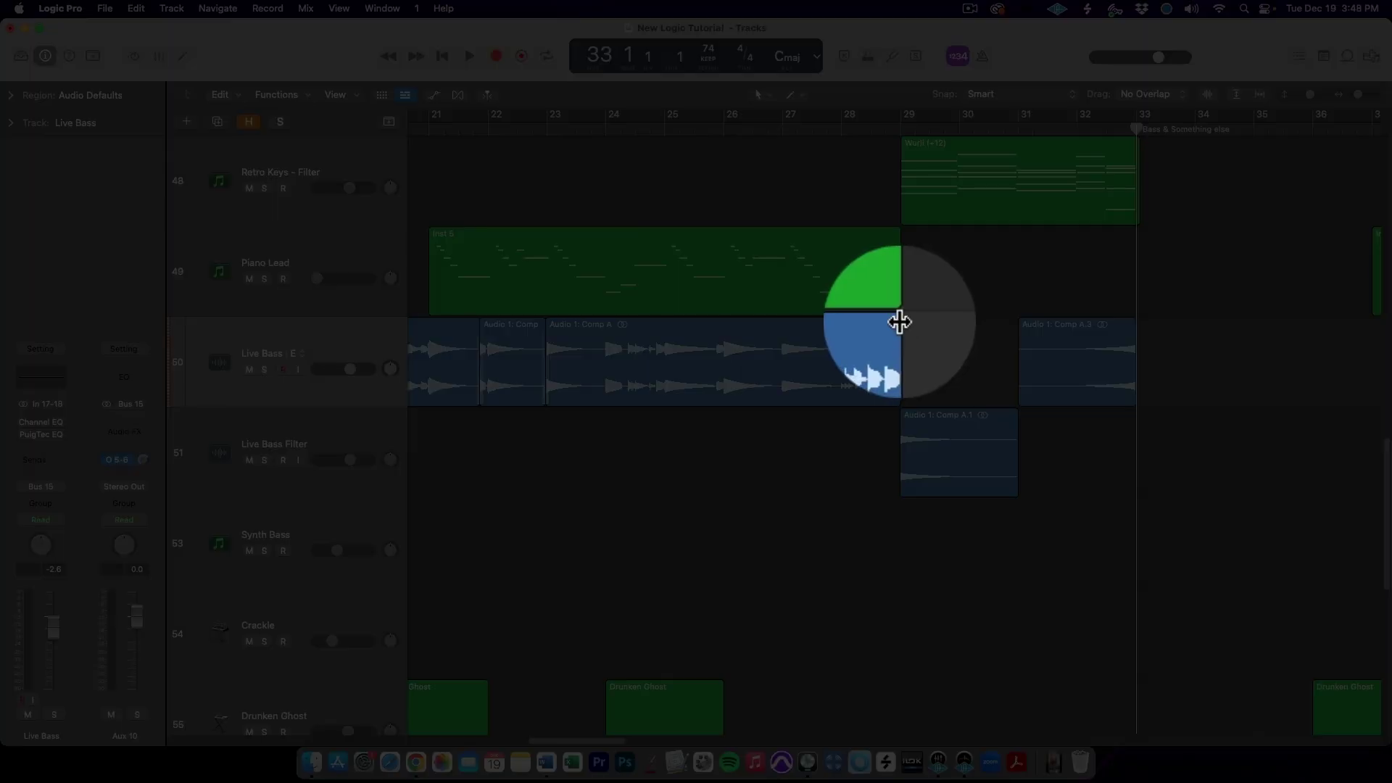
- On the Live Bass track, add fades of about 0.8 bar: a fade-out ending Comp A and a fade-in starting Comp A.3
{"action": "left_click", "coordinate": [899, 322]}
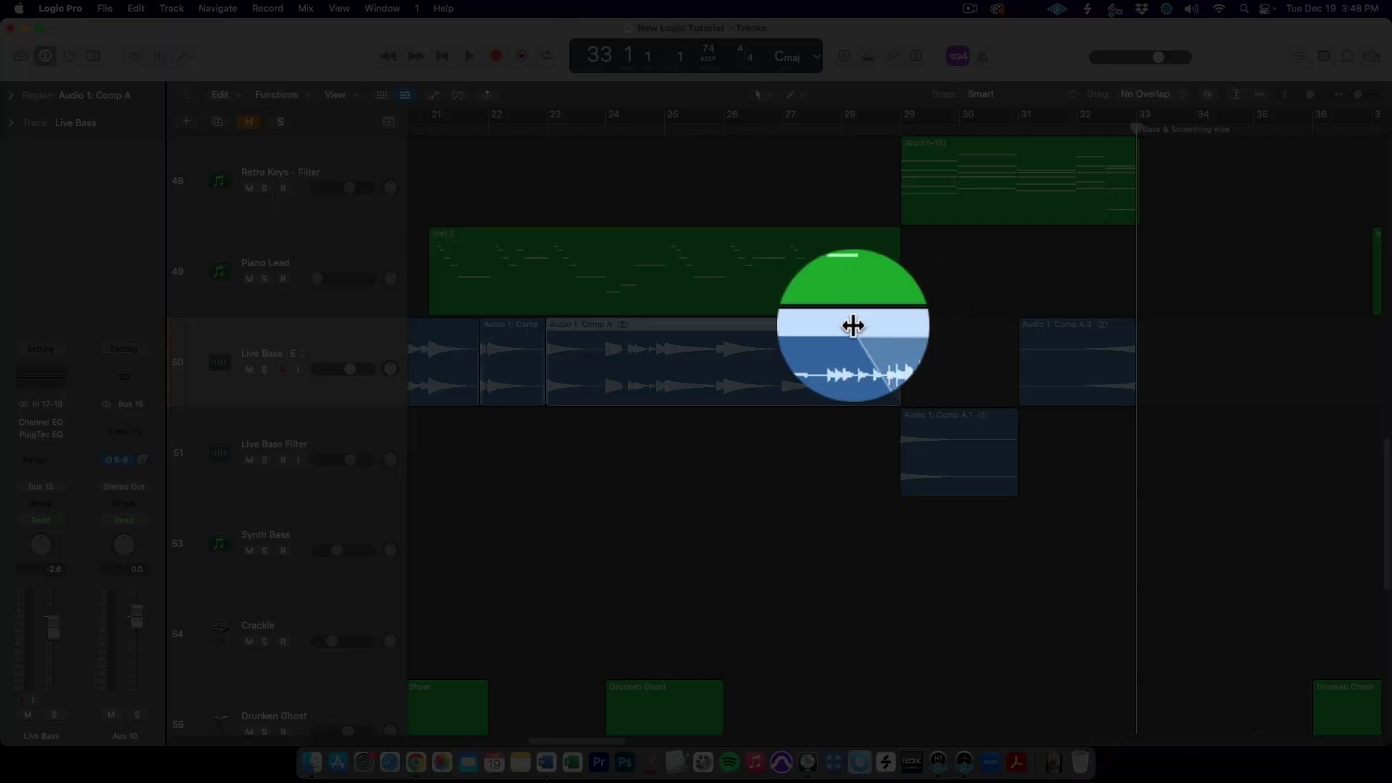
{"action": "left_click", "coordinate": [1023, 325]}
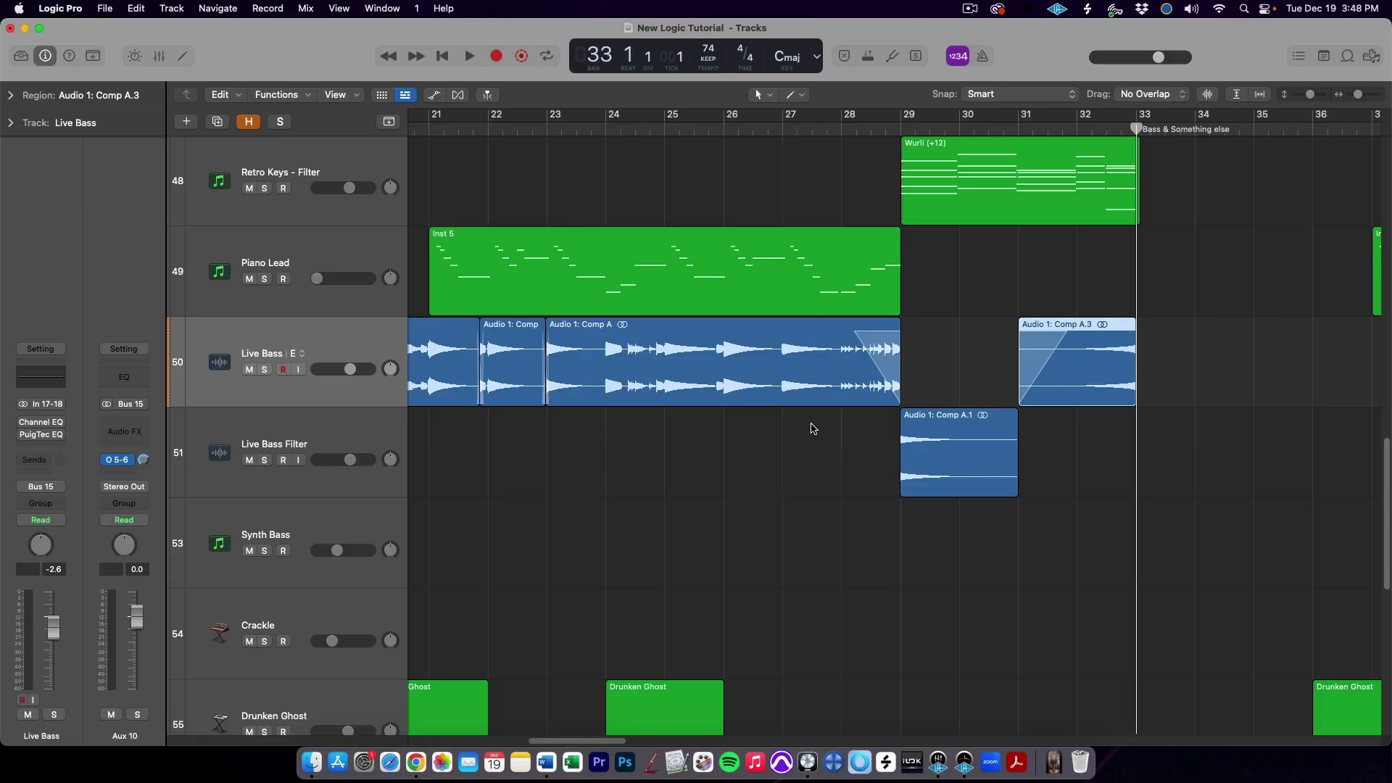
- Assign the Gain Tool as the secondary click tool and try it on the Comp A region of the Live Bass track
{"action": "key", "text": "z"}
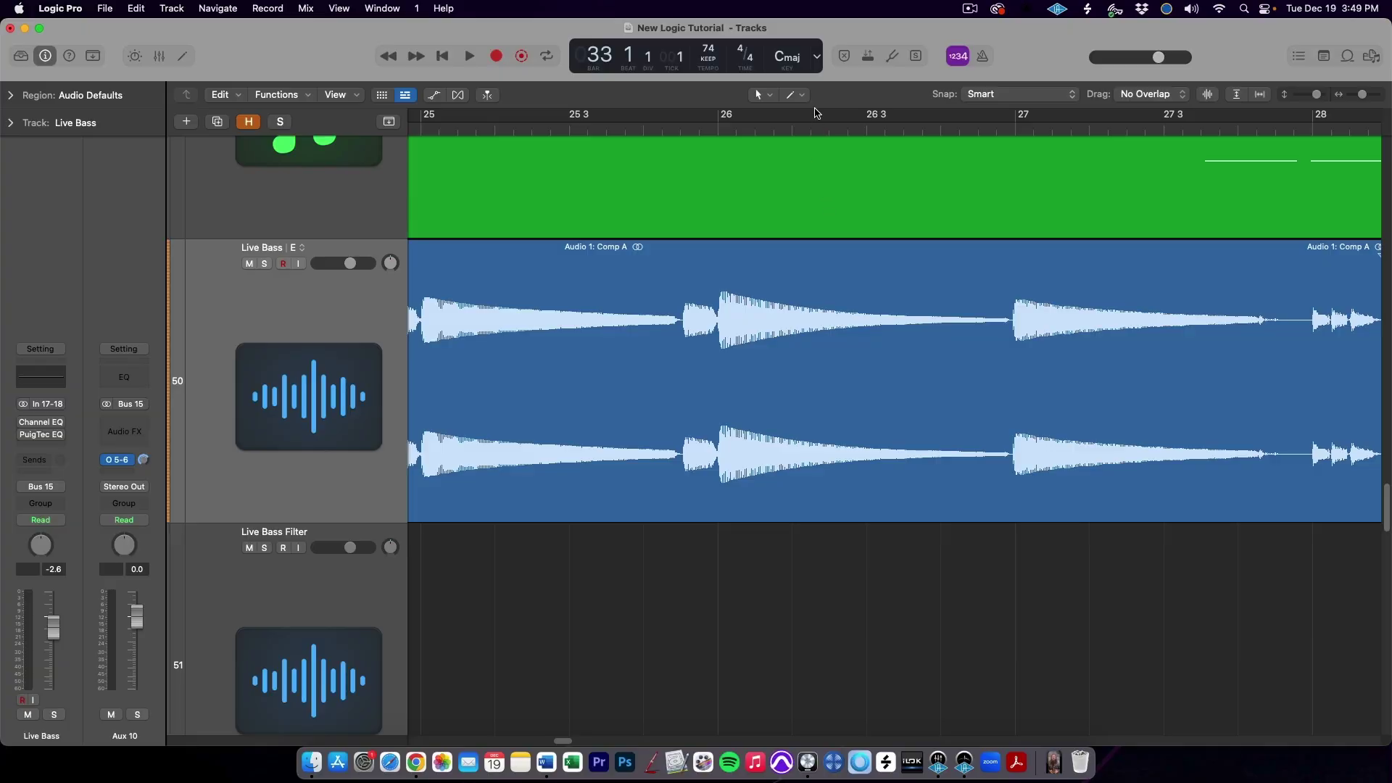
{"action": "left_click", "coordinate": [802, 95]}
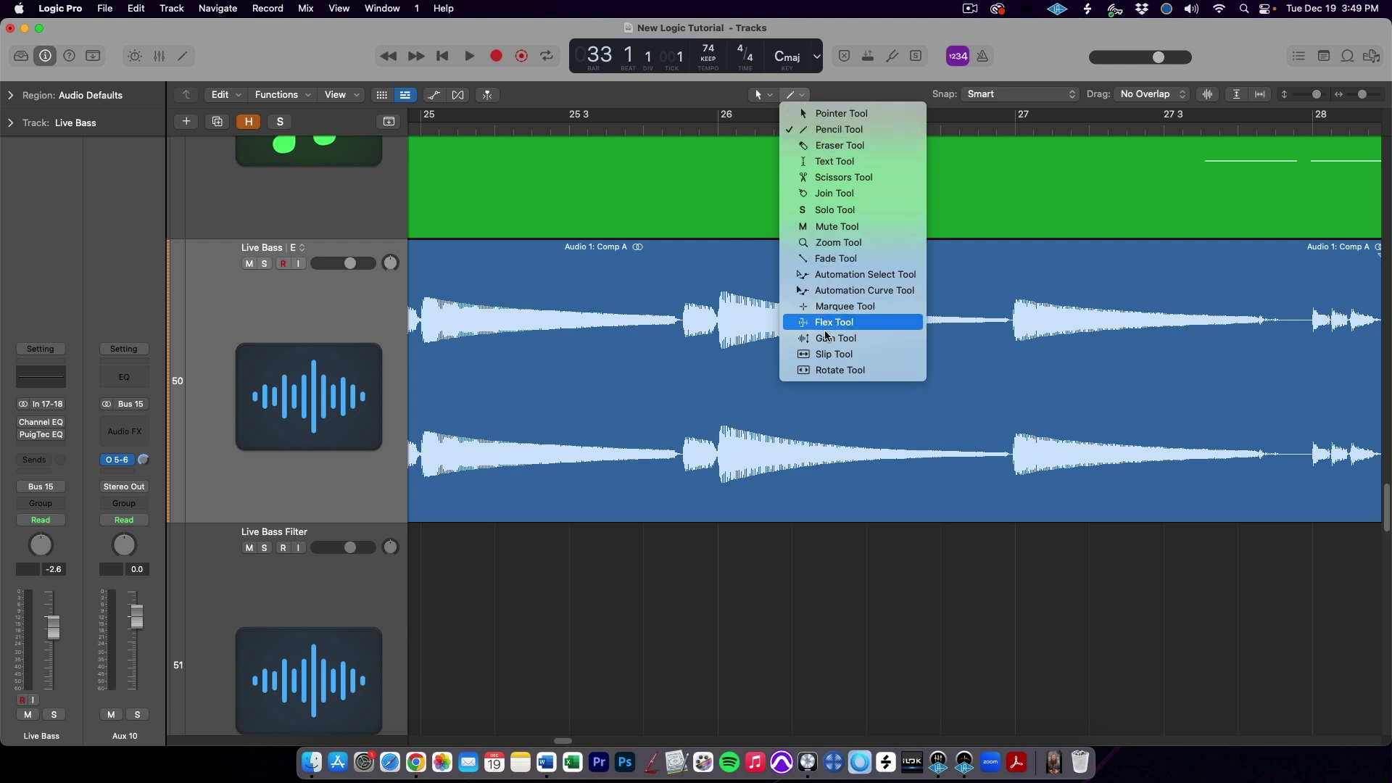
{"action": "left_click", "coordinate": [851, 339]}
{"action": "key", "text": "z"}
{"action": "left_click", "coordinate": [834, 361]}
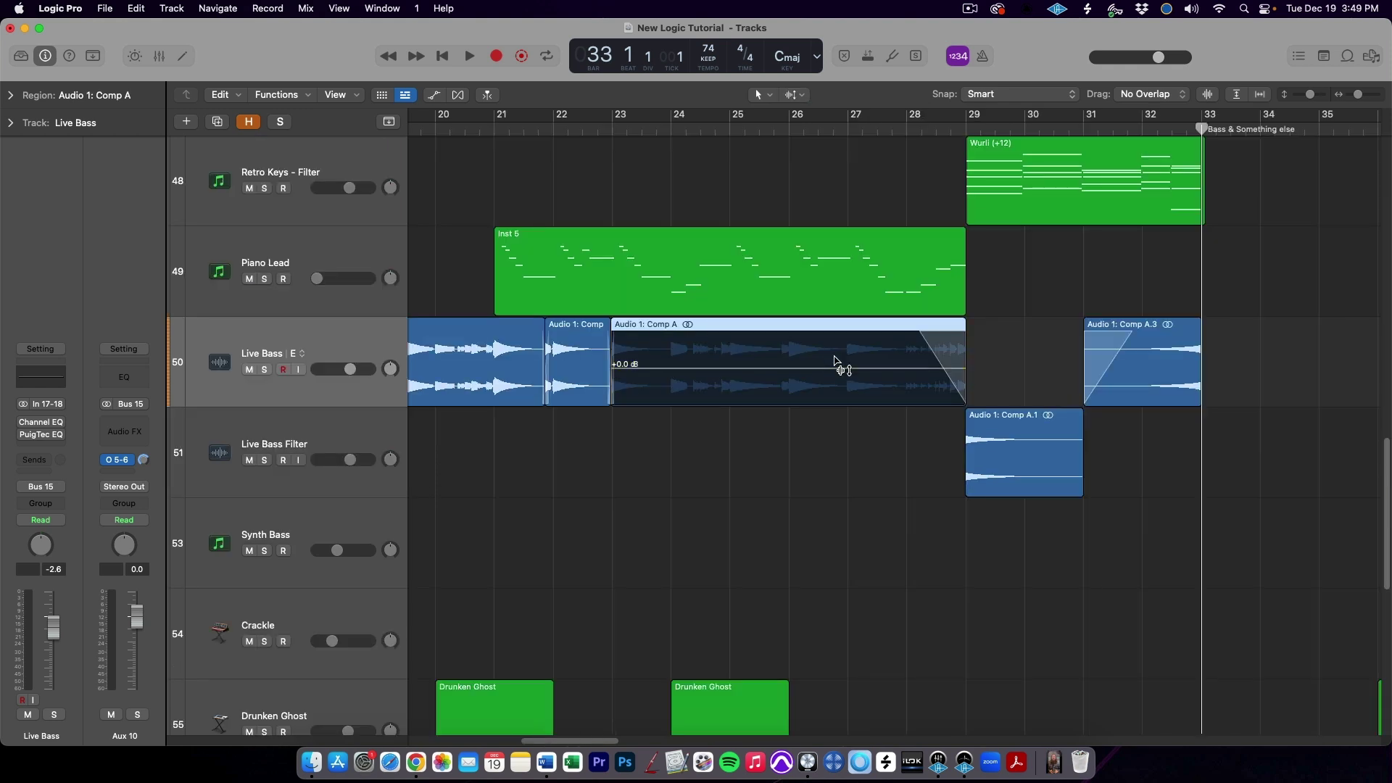
{"action": "left_click_drag", "start_coordinate": [834, 382], "coordinate": [833, 385]}
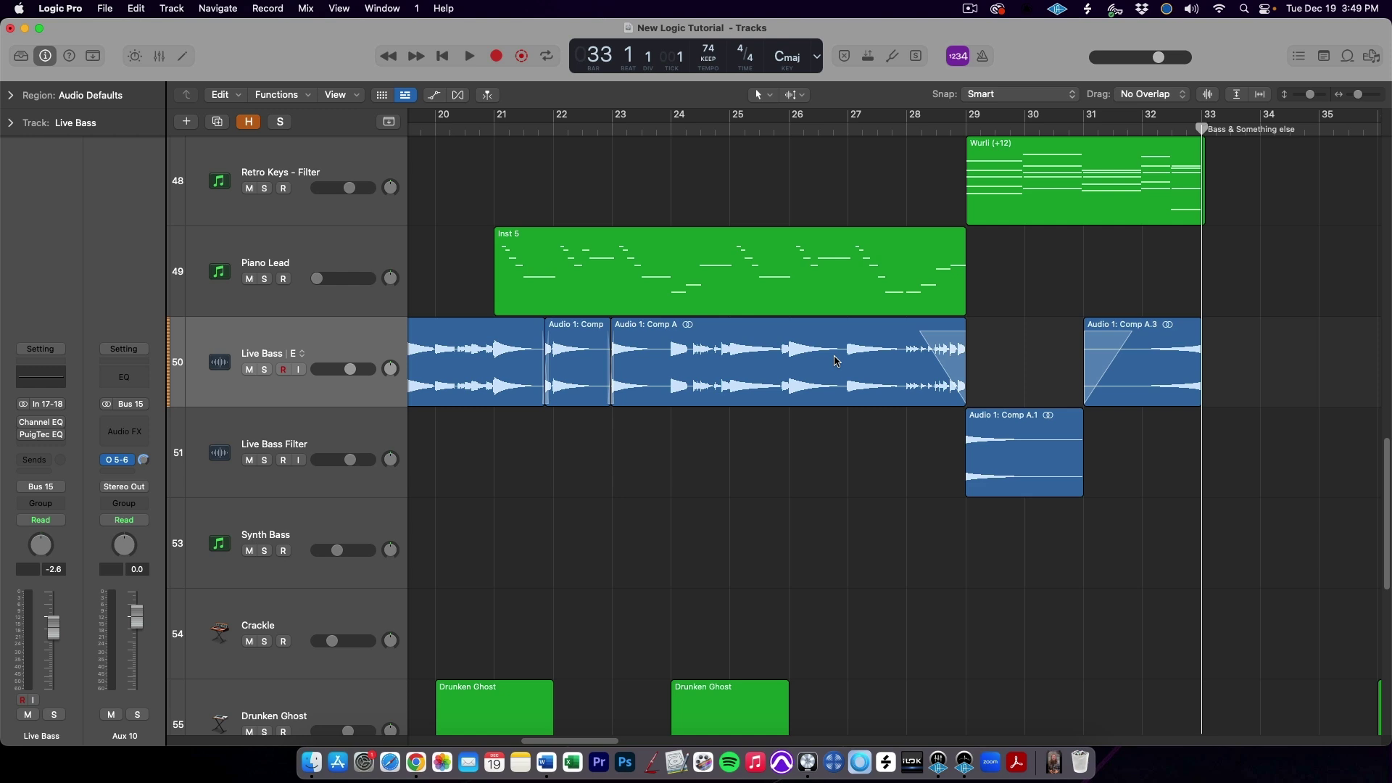
{"action": "left_click", "coordinate": [836, 360]}
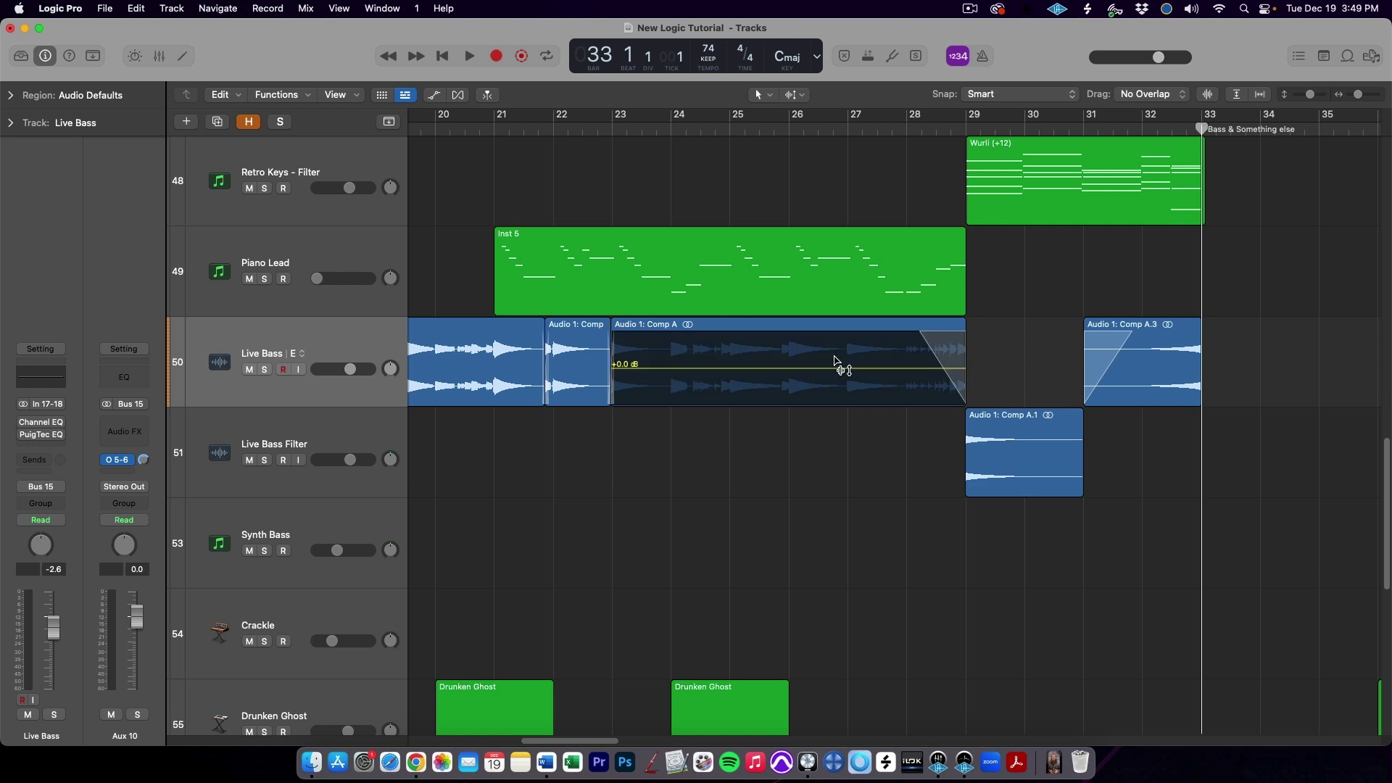
{"action": "left_click", "coordinate": [836, 362]}
- In the Editing settings, set the Right Mouse Button to Is Assignable to a Tool and check its tool choice
{"action": "key", "text": "super+comma"}
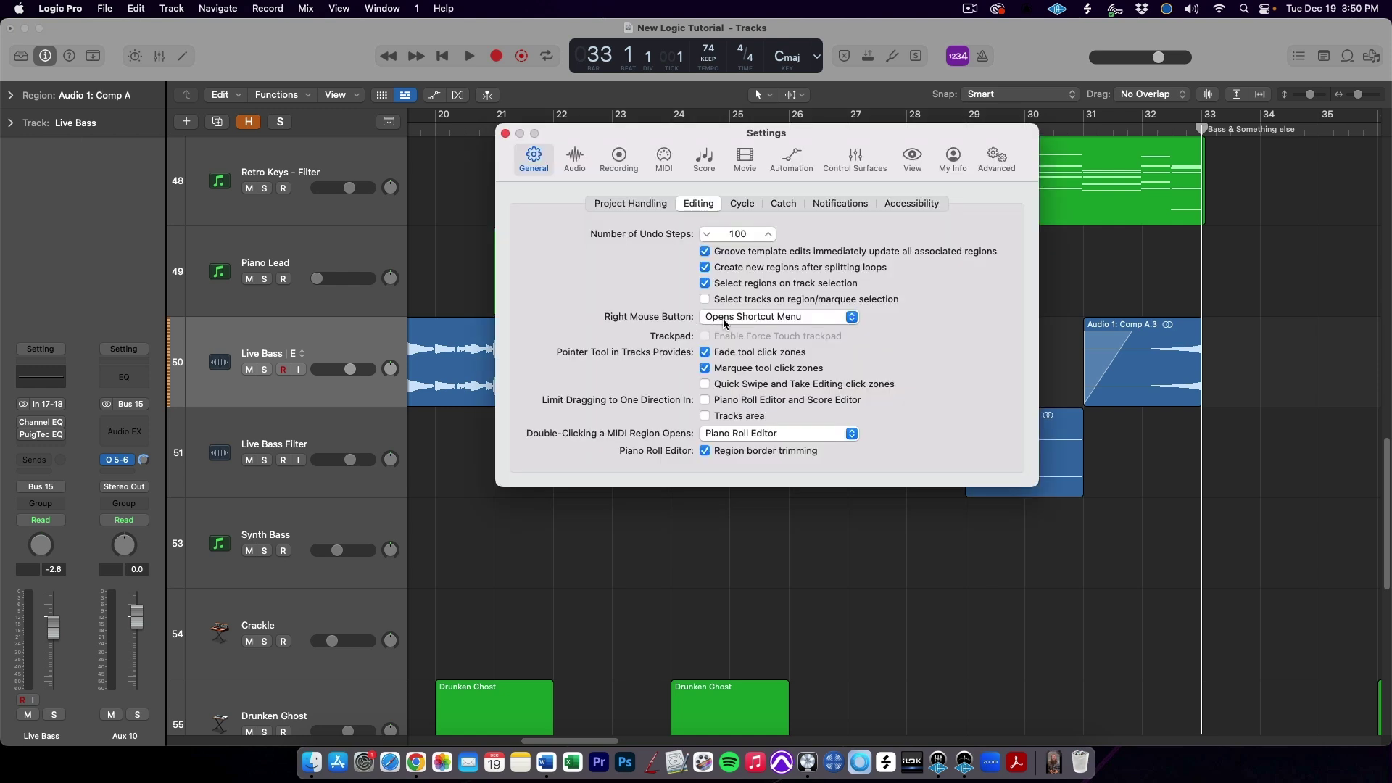
{"action": "left_click", "coordinate": [852, 318]}
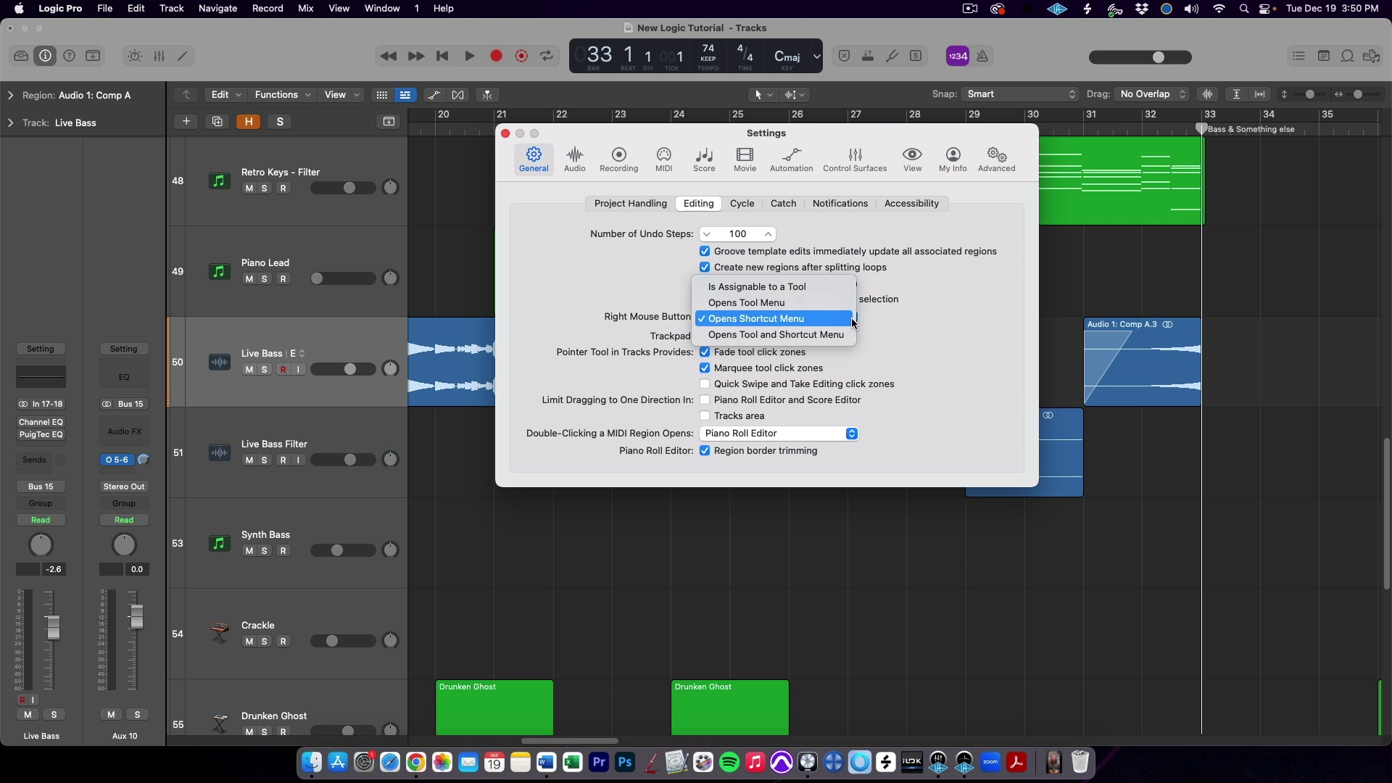
{"action": "left_click", "coordinate": [839, 288]}
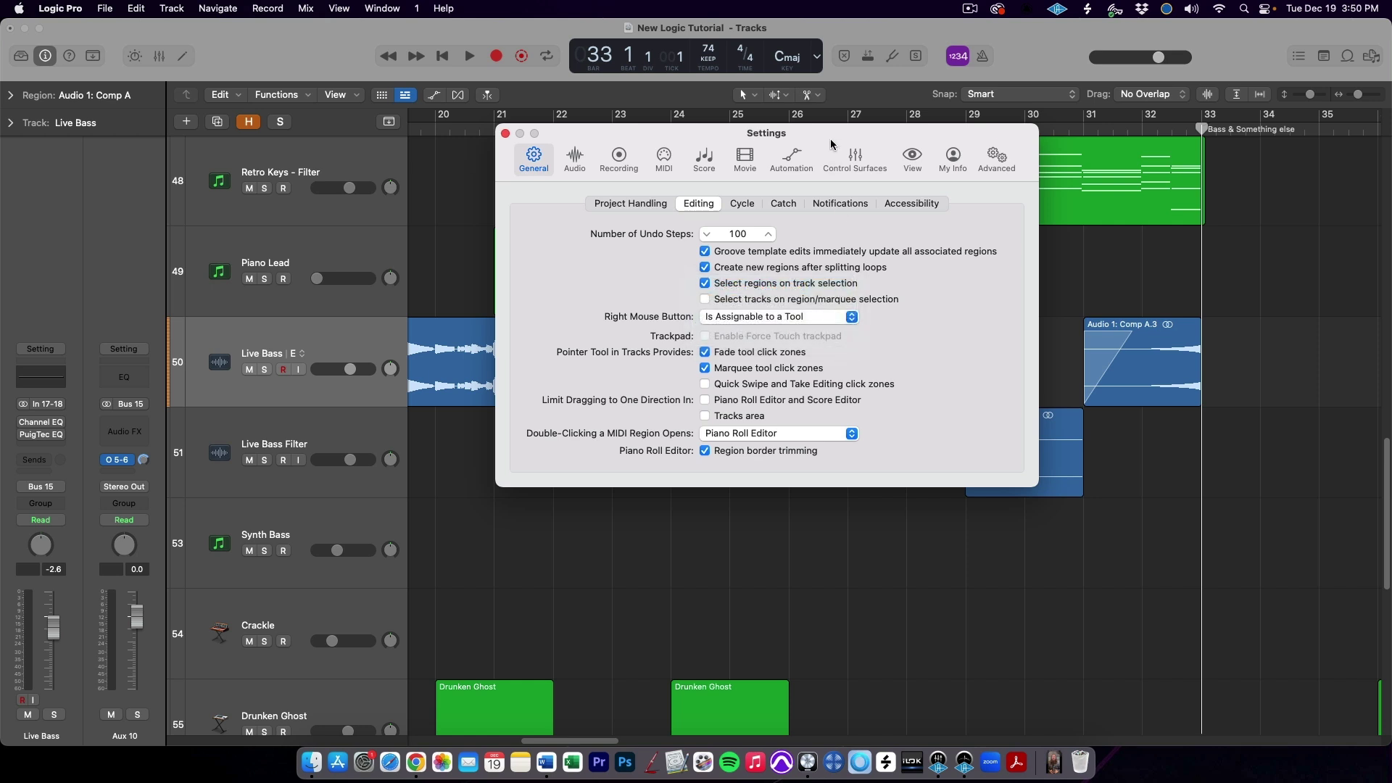
{"action": "left_click", "coordinate": [819, 95]}
- Restore the Right Mouse Button setting to Opens Shortcut Menu, close the settings, and check the shortcut menu on the Comp A region
{"action": "left_click", "coordinate": [747, 317]}
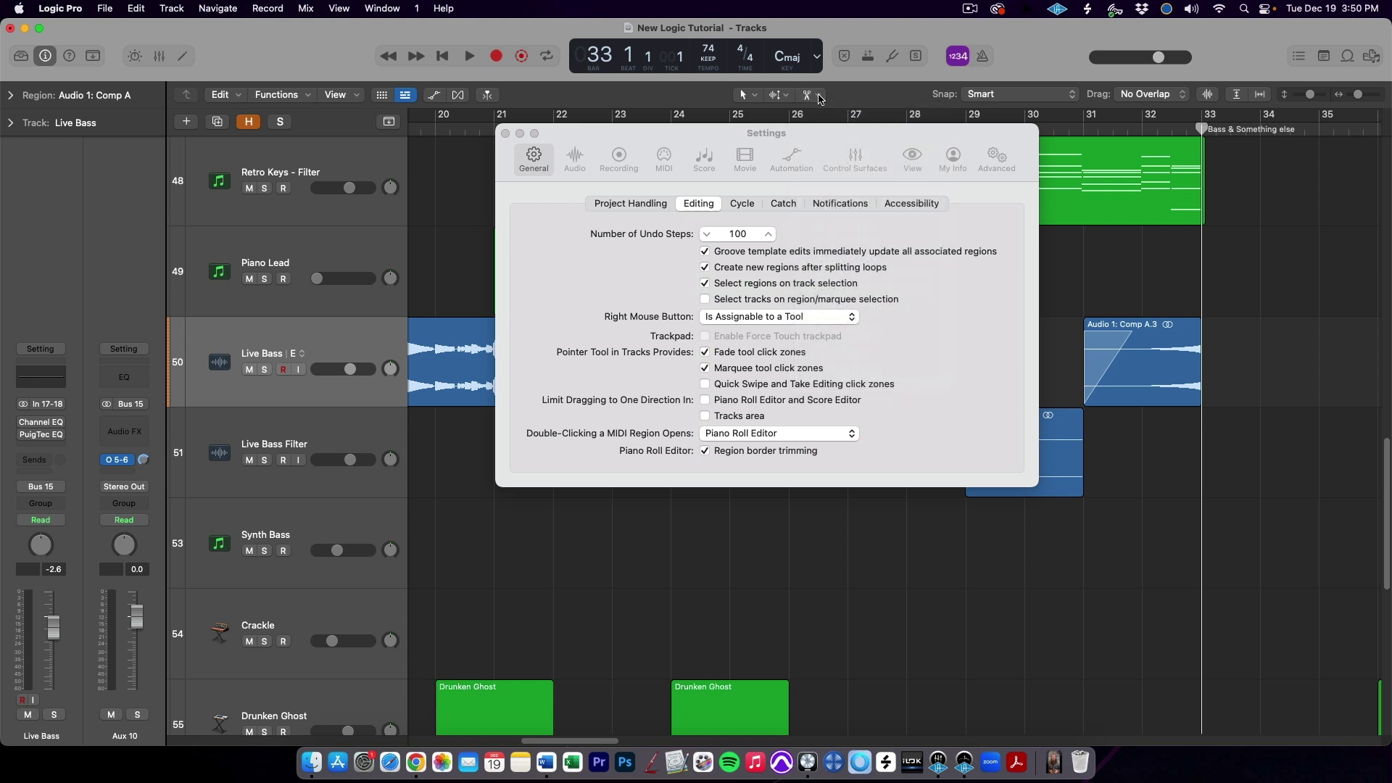
{"action": "left_click", "coordinate": [747, 317]}
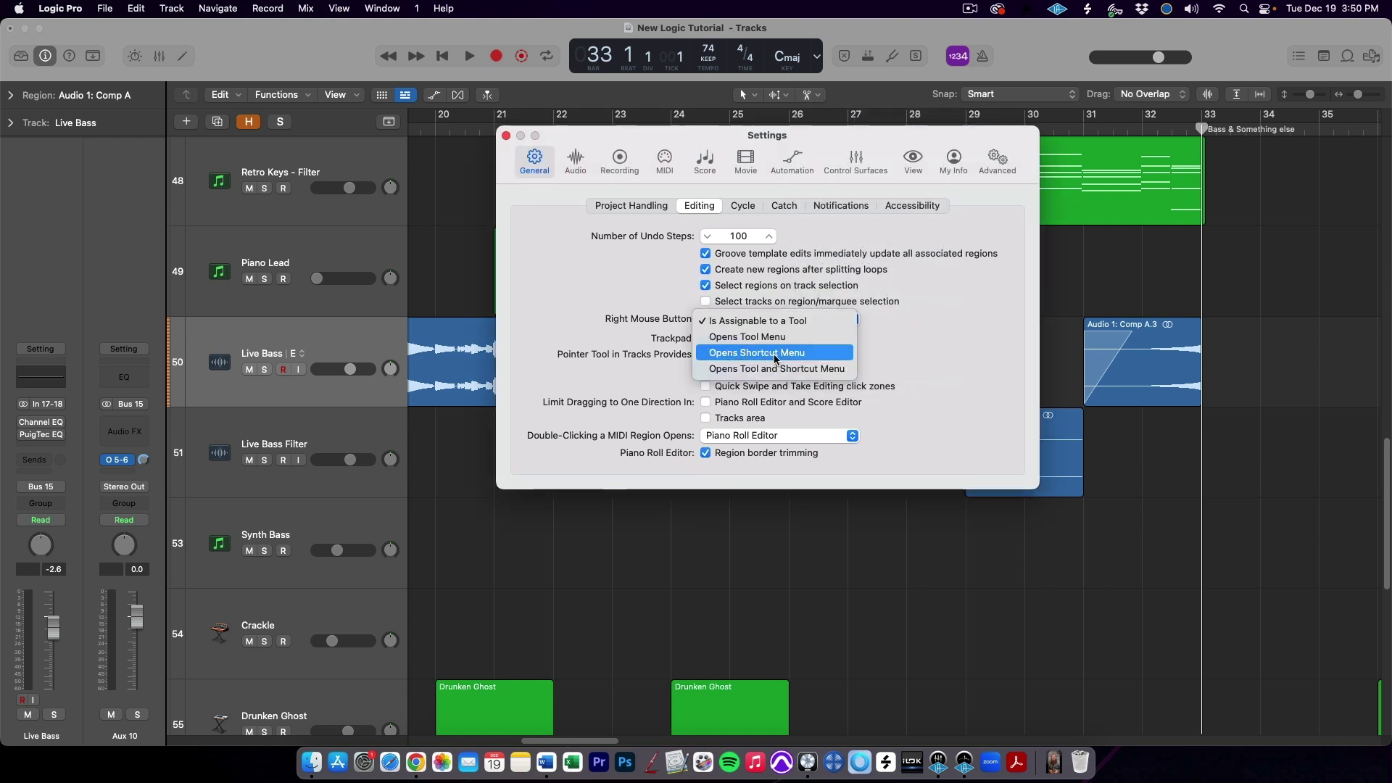
{"action": "left_click", "coordinate": [806, 354]}
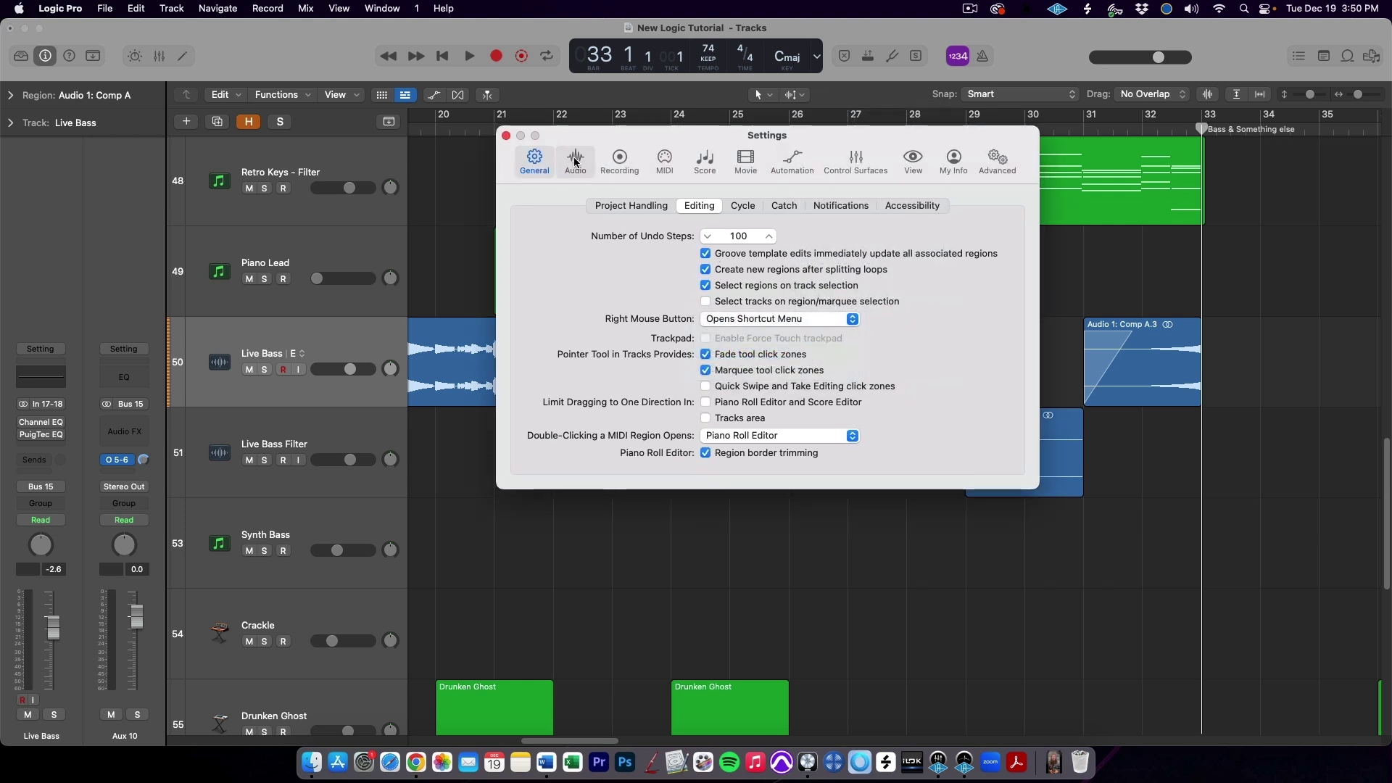
{"action": "left_click", "coordinate": [508, 136]}
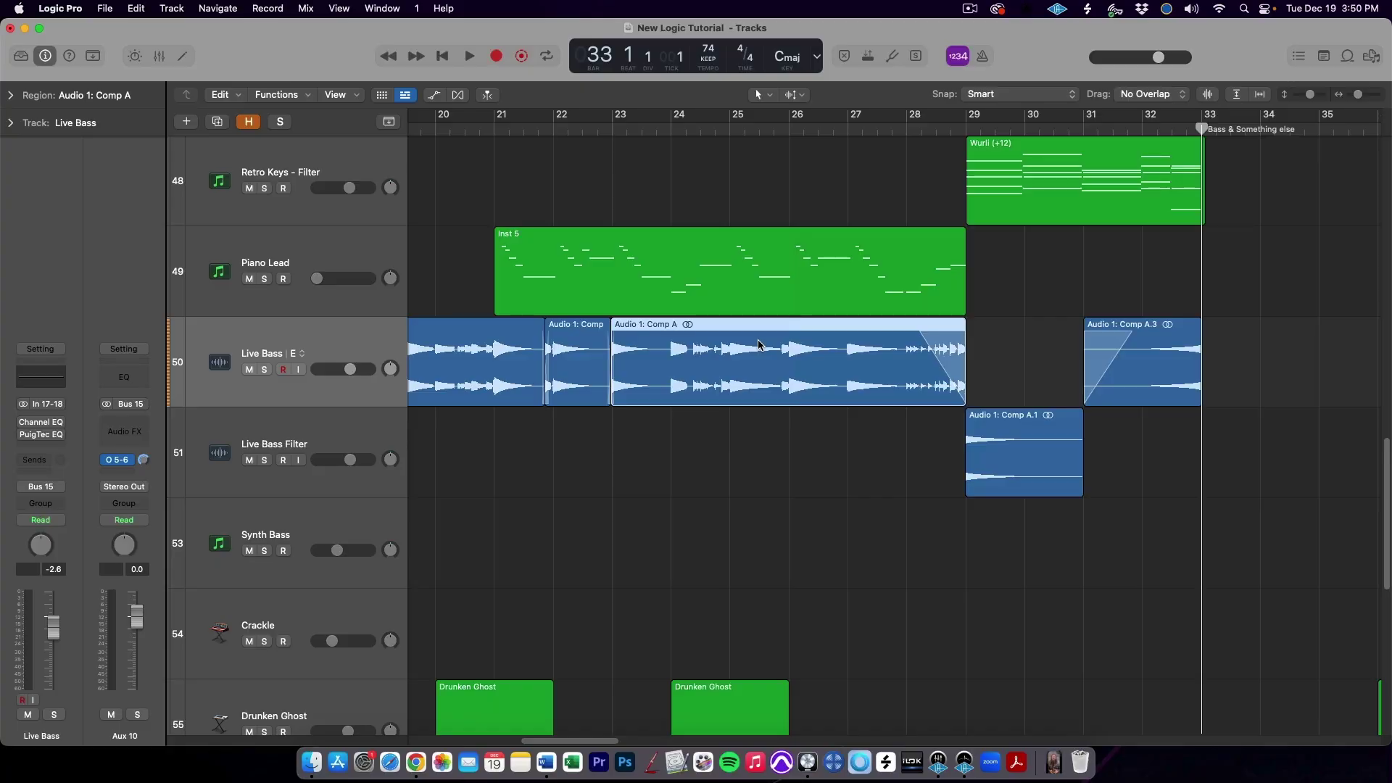
{"action": "right_click", "coordinate": [759, 344]}
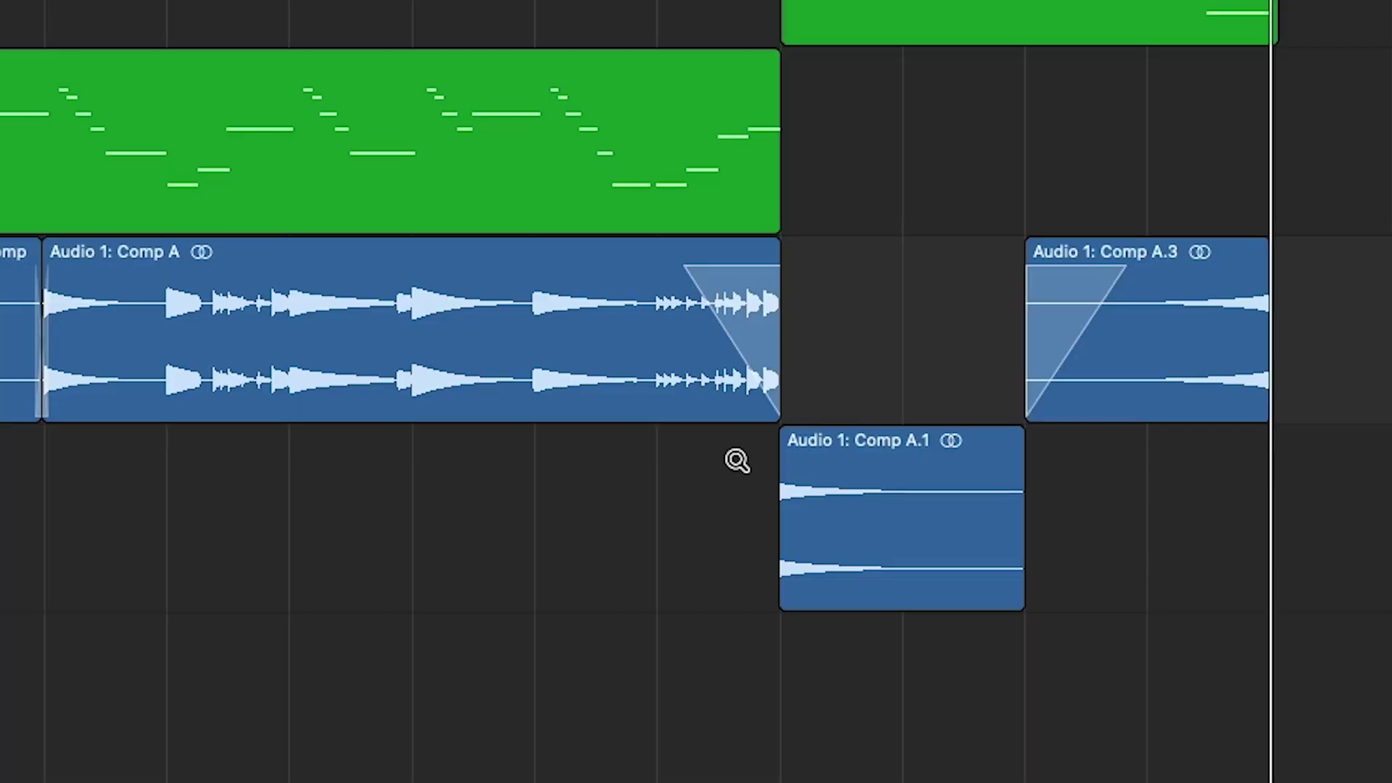
- Add a very short fade-in at the start of the Comp A.1 region on the Live Bass Filter track
{"action": "left_click_drag", "start_coordinate": [751, 471], "coordinate": [823, 525]}
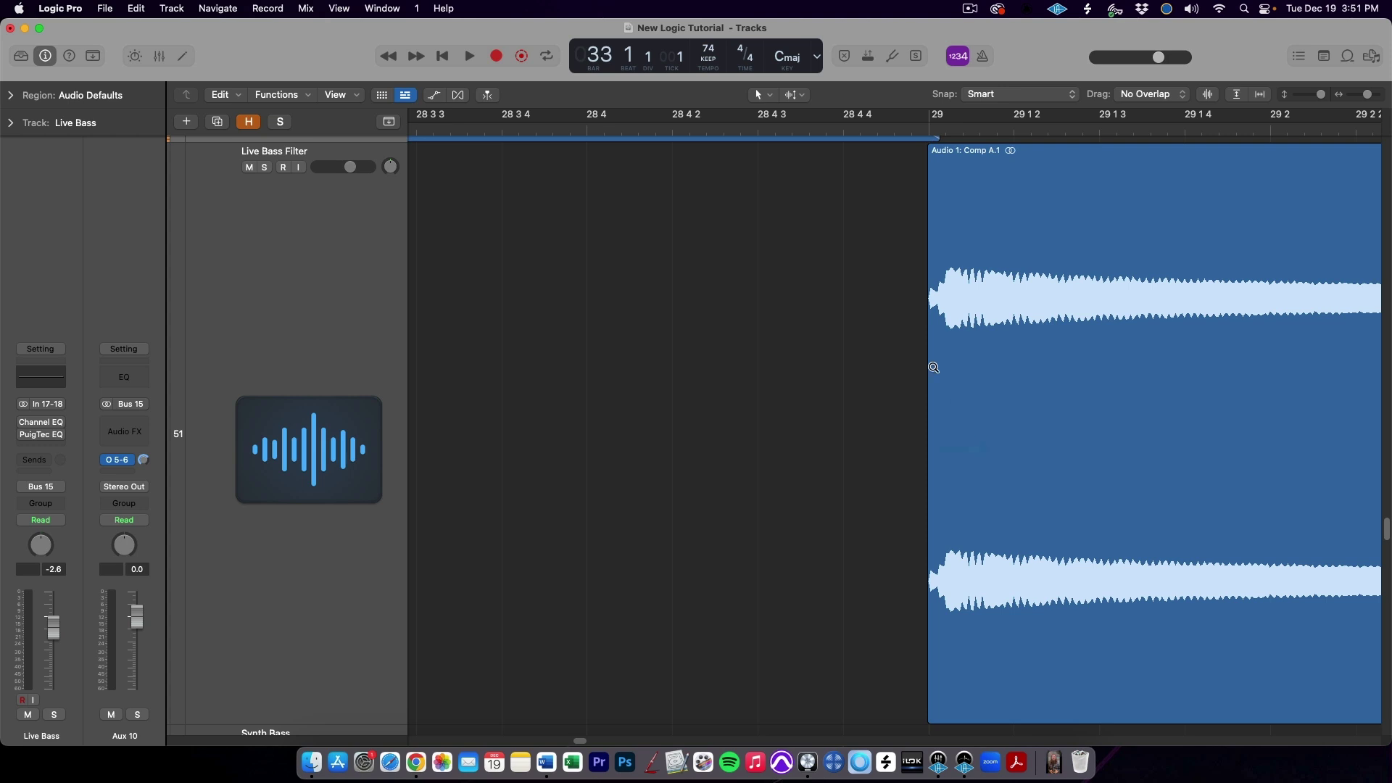
{"action": "left_click_drag", "start_coordinate": [915, 291], "coordinate": [964, 309]}
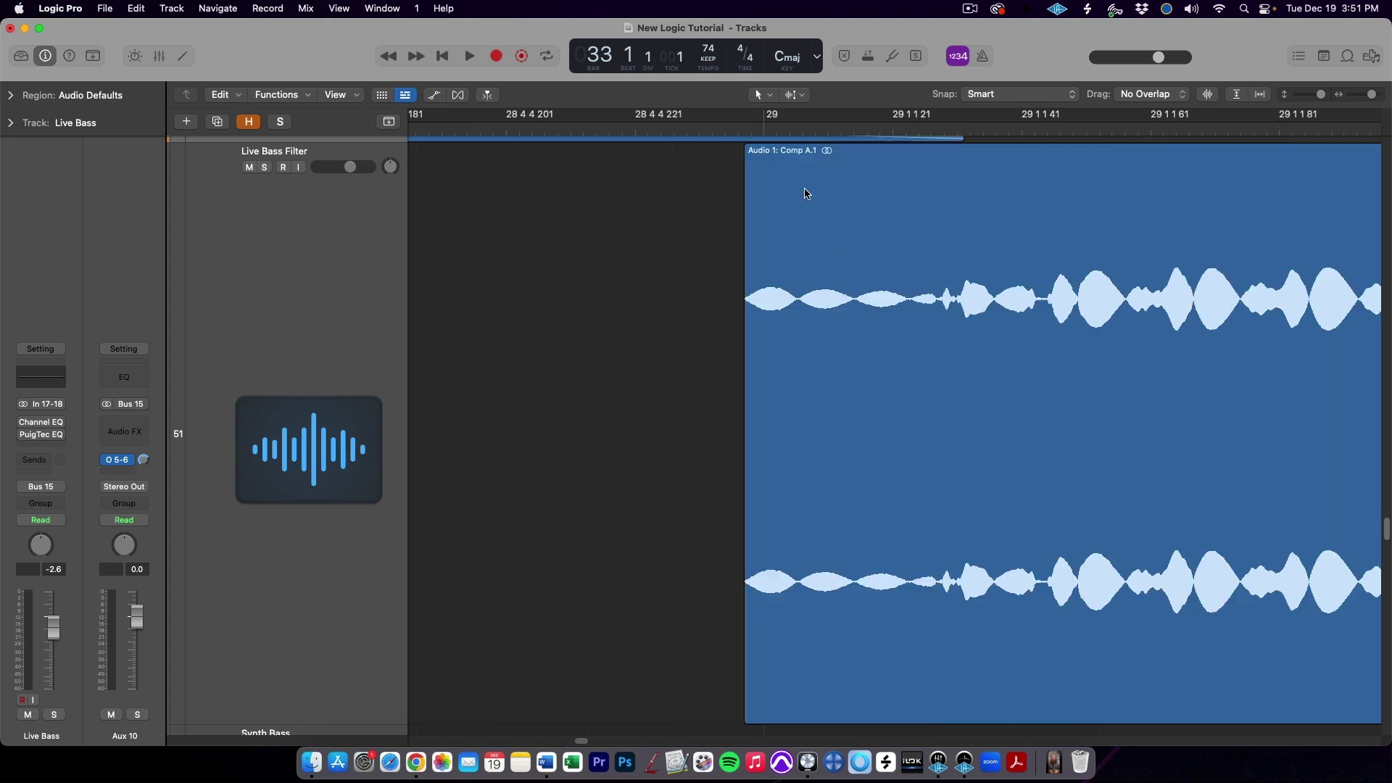
{"action": "left_click", "coordinate": [746, 151]}
{"action": "left_click_drag", "start_coordinate": [747, 151], "coordinate": [767, 153]}
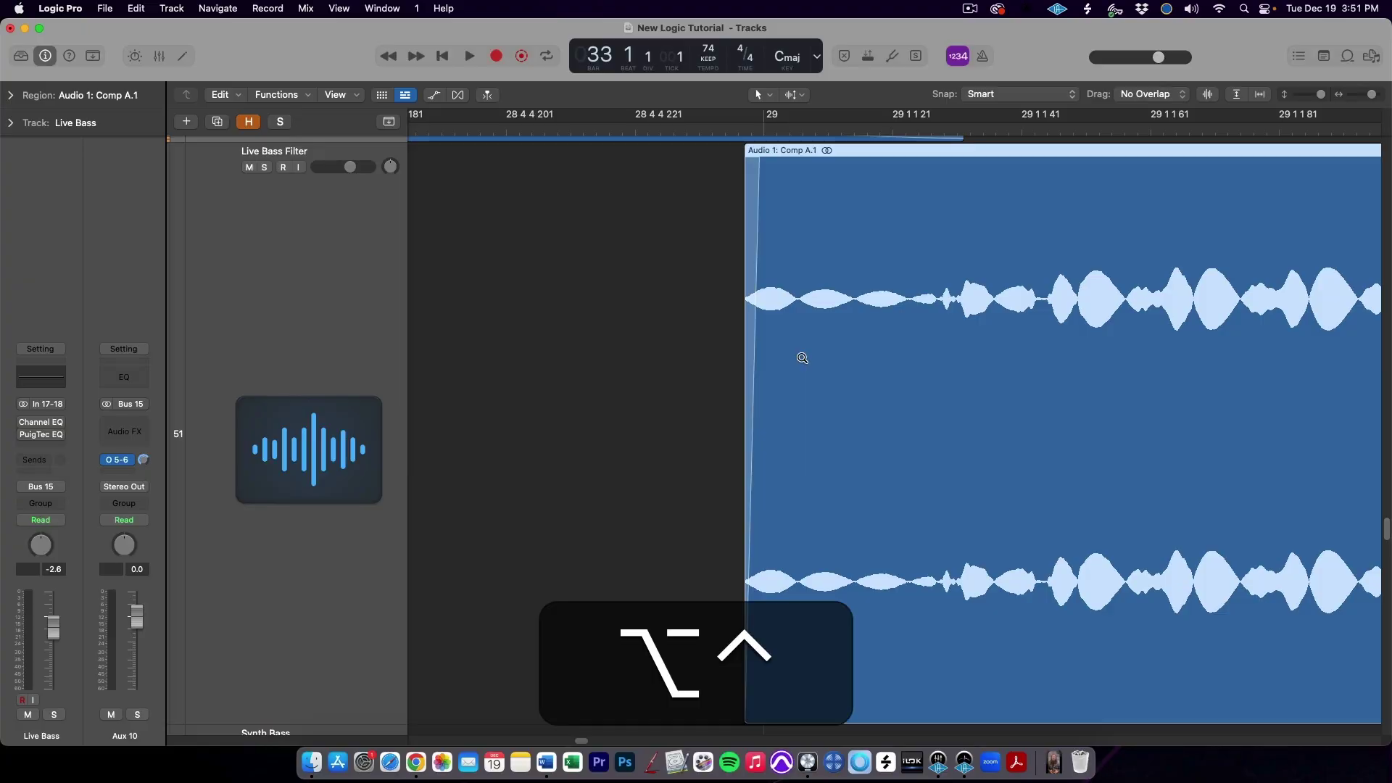
- Return to the arrangement overview and examine the Wurli region on the Retro Keys - Filter track up close
{"action": "left_click", "coordinate": [803, 357], "text": "ctrl+alt"}
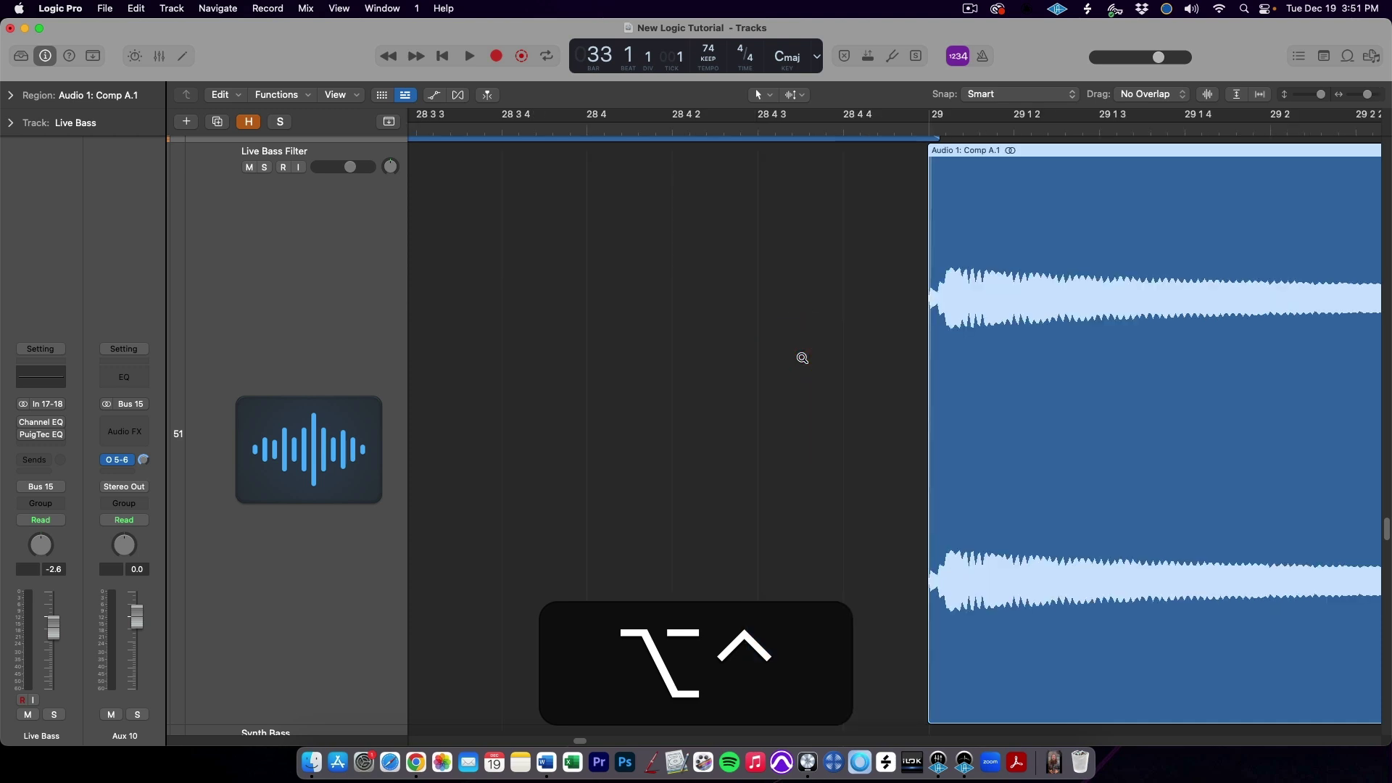
{"action": "left_click", "coordinate": [802, 357], "text": "ctrl+alt"}
{"action": "left_click", "coordinate": [729, 342], "text": "ctrl+alt"}
{"action": "left_click", "coordinate": [849, 300], "text": "ctrl+alt"}
{"action": "left_click_drag", "start_coordinate": [940, 171], "coordinate": [1235, 179]}
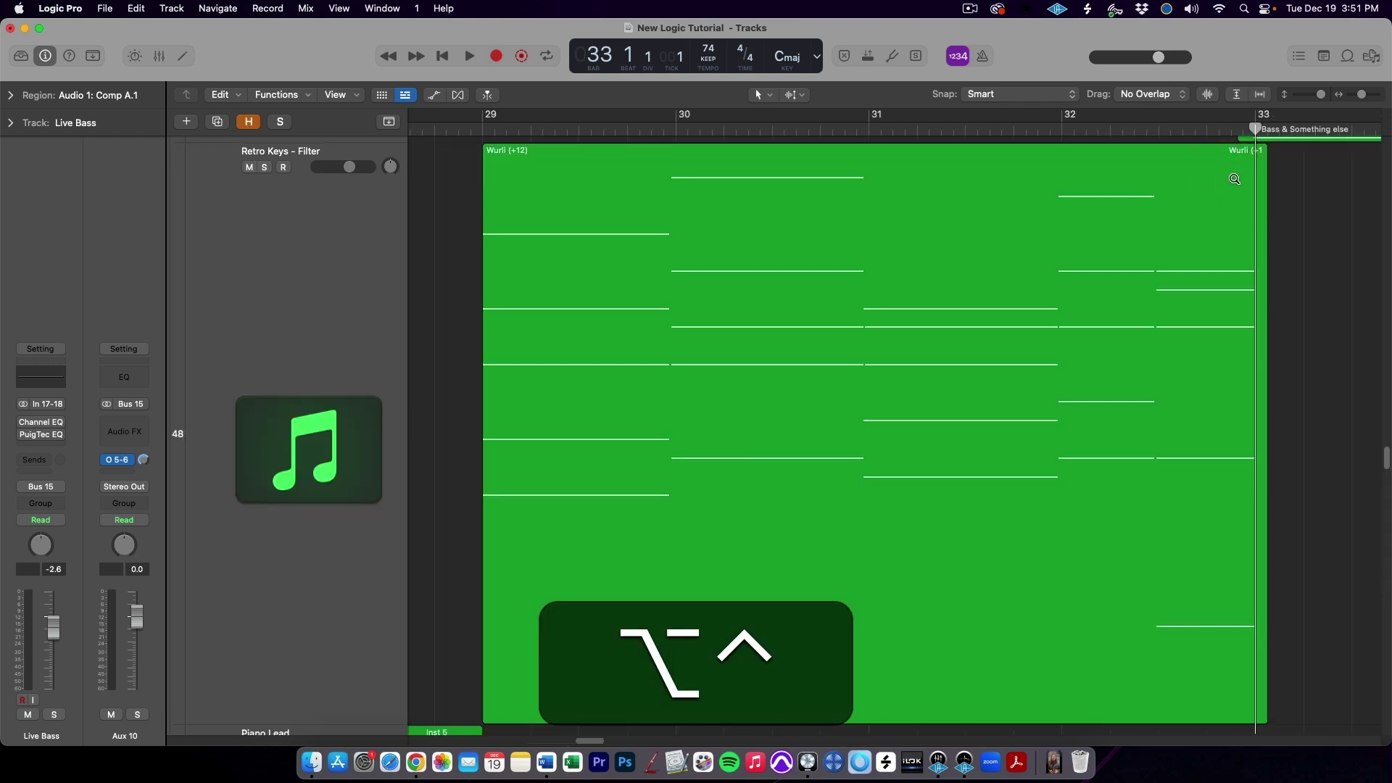
{"action": "left_click", "coordinate": [1160, 219], "text": "ctrl+alt"}
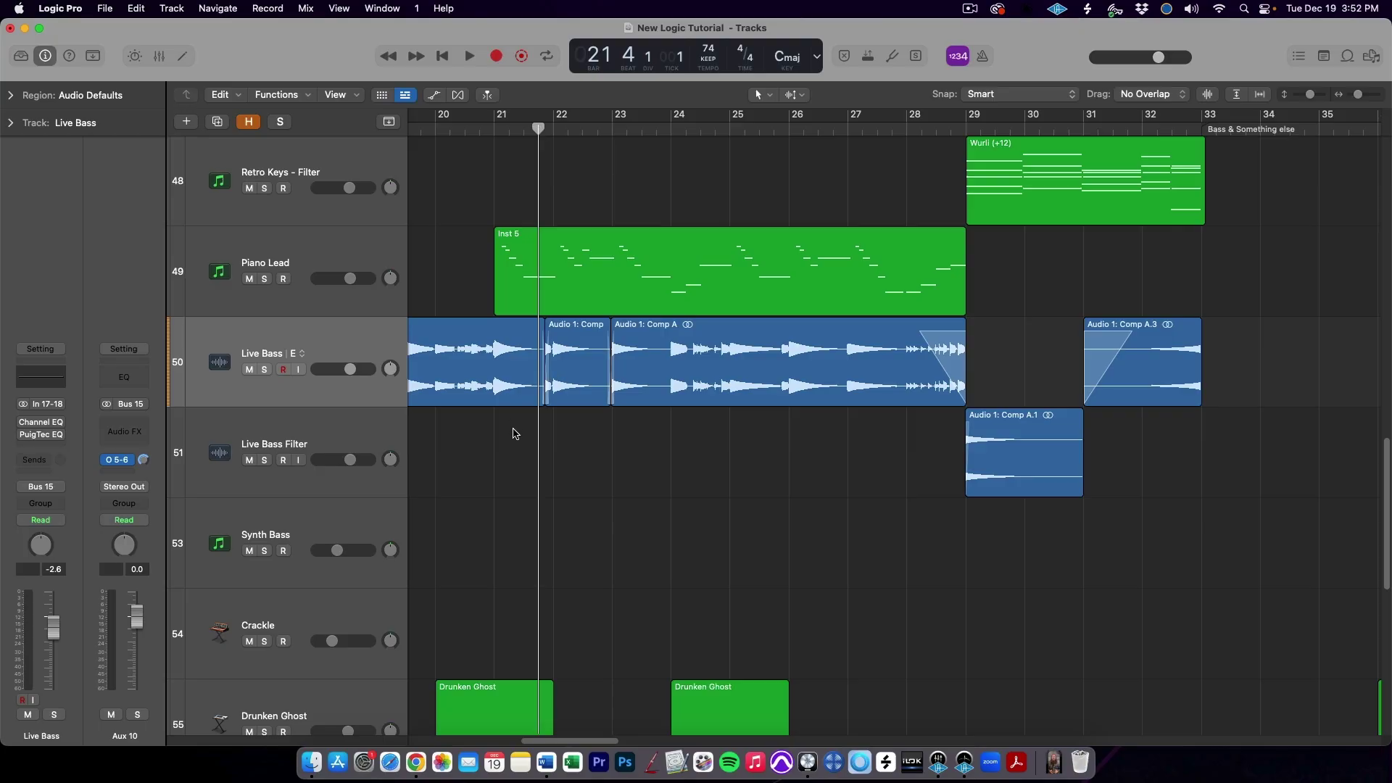
- Reposition the playhead from the empty tracks area, finishing at bar 33, beat 3
{"action": "left_click", "coordinate": [513, 435]}
{"action": "left_click", "coordinate": [888, 519]}
{"action": "left_click", "coordinate": [1049, 515]}
{"action": "left_click", "coordinate": [1137, 518]}
{"action": "left_click_drag", "start_coordinate": [1190, 521], "coordinate": [1231, 517]}
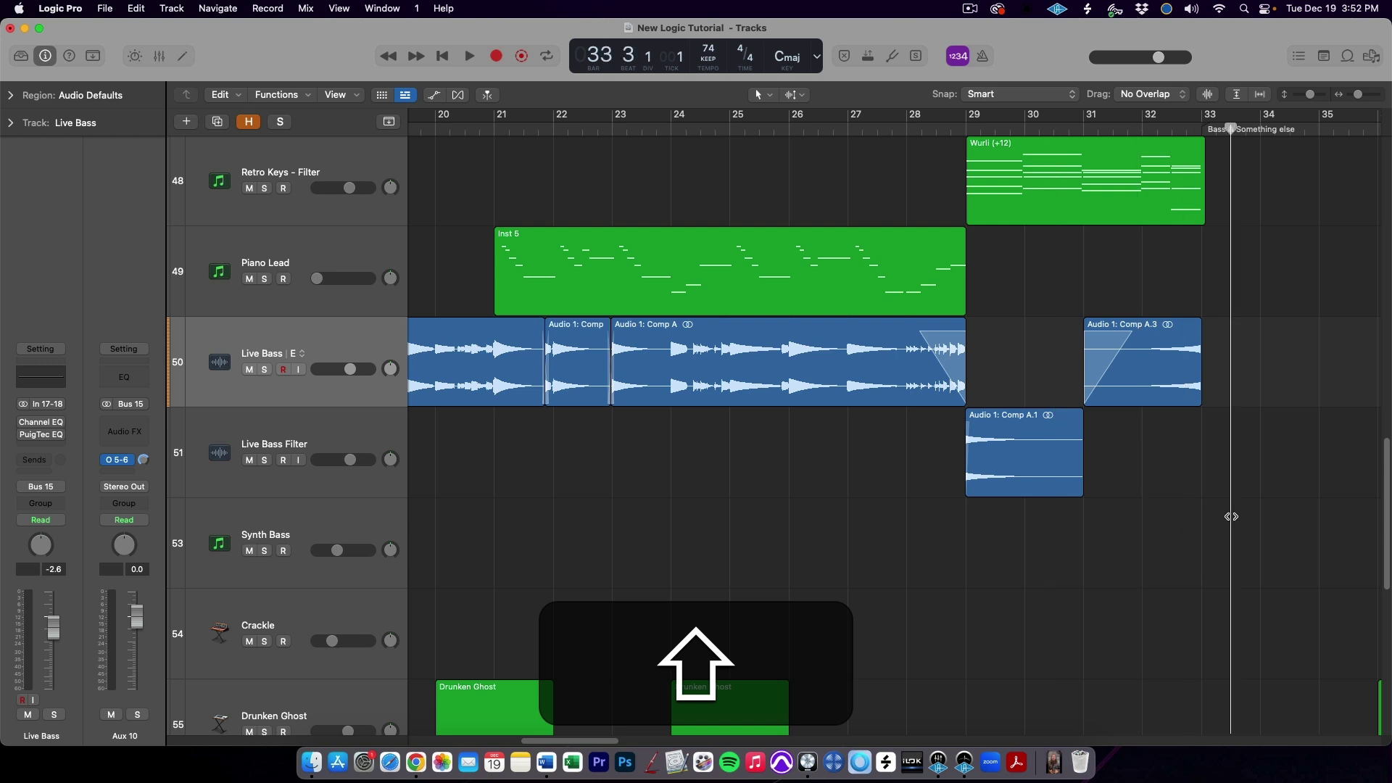
- Move the playhead along the ruler to bar 21, beat 4, and reposition it from the empty tracks area
{"action": "key", "text": "period"}
{"action": "left_click_drag", "start_coordinate": [939, 129], "coordinate": [823, 129]}
{"action": "left_click", "coordinate": [1089, 128]}
{"action": "left_click_drag", "start_coordinate": [732, 131], "coordinate": [635, 129]}
{"action": "left_click", "coordinate": [537, 129]}
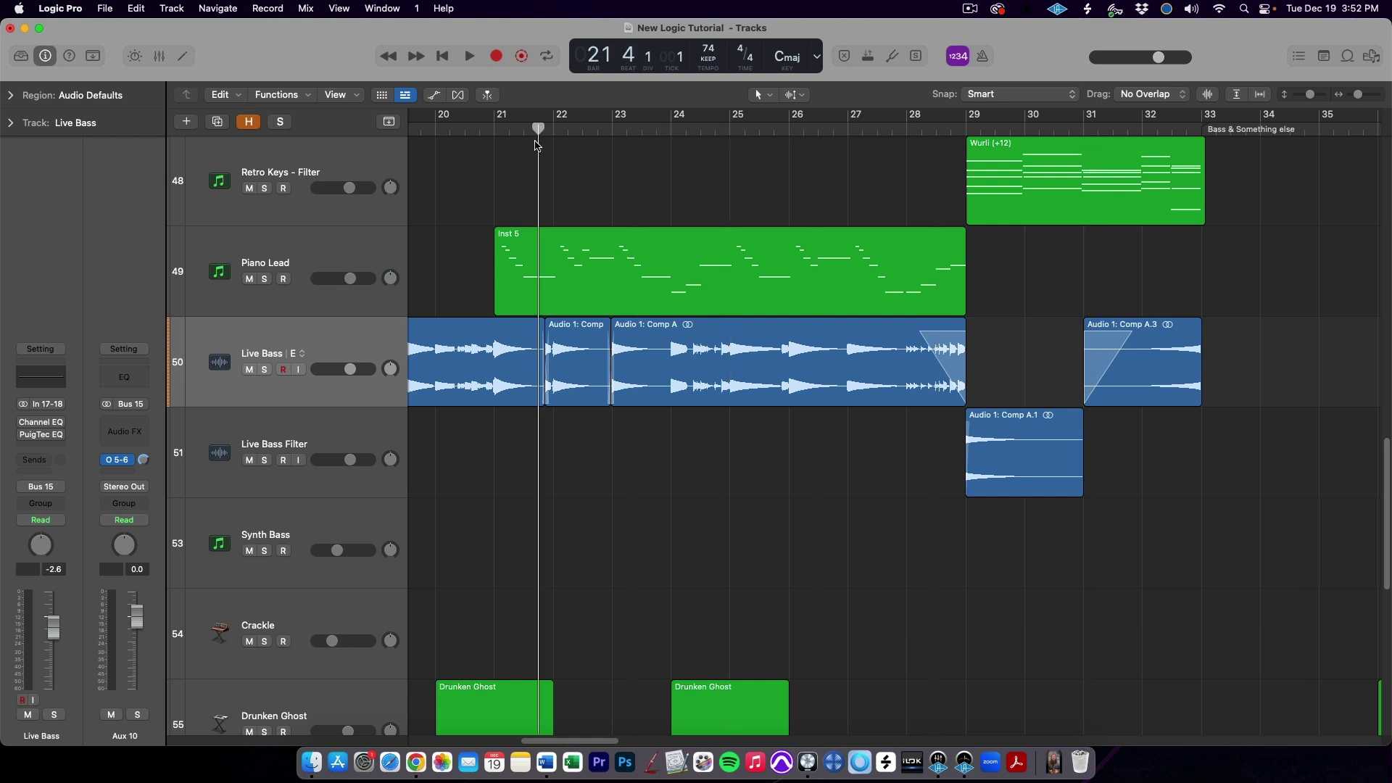
{"action": "left_click", "coordinate": [513, 428], "text": "shift"}
{"action": "left_click", "coordinate": [887, 520], "text": "shift"}
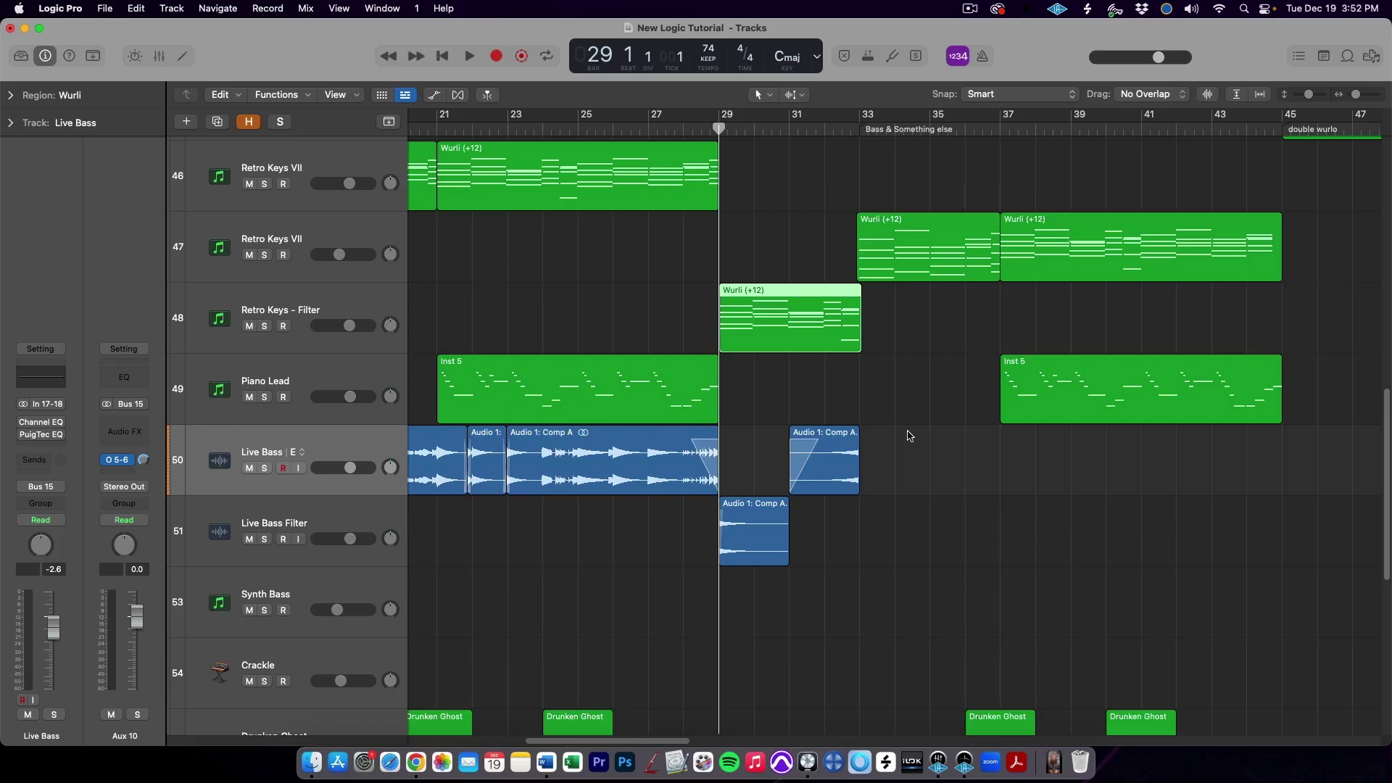
- Marquee-select bars 29 to 37 on the Retro Keys - Filter track and repeat the selection with its trailing gap
{"action": "key", "text": "cmd+r"}
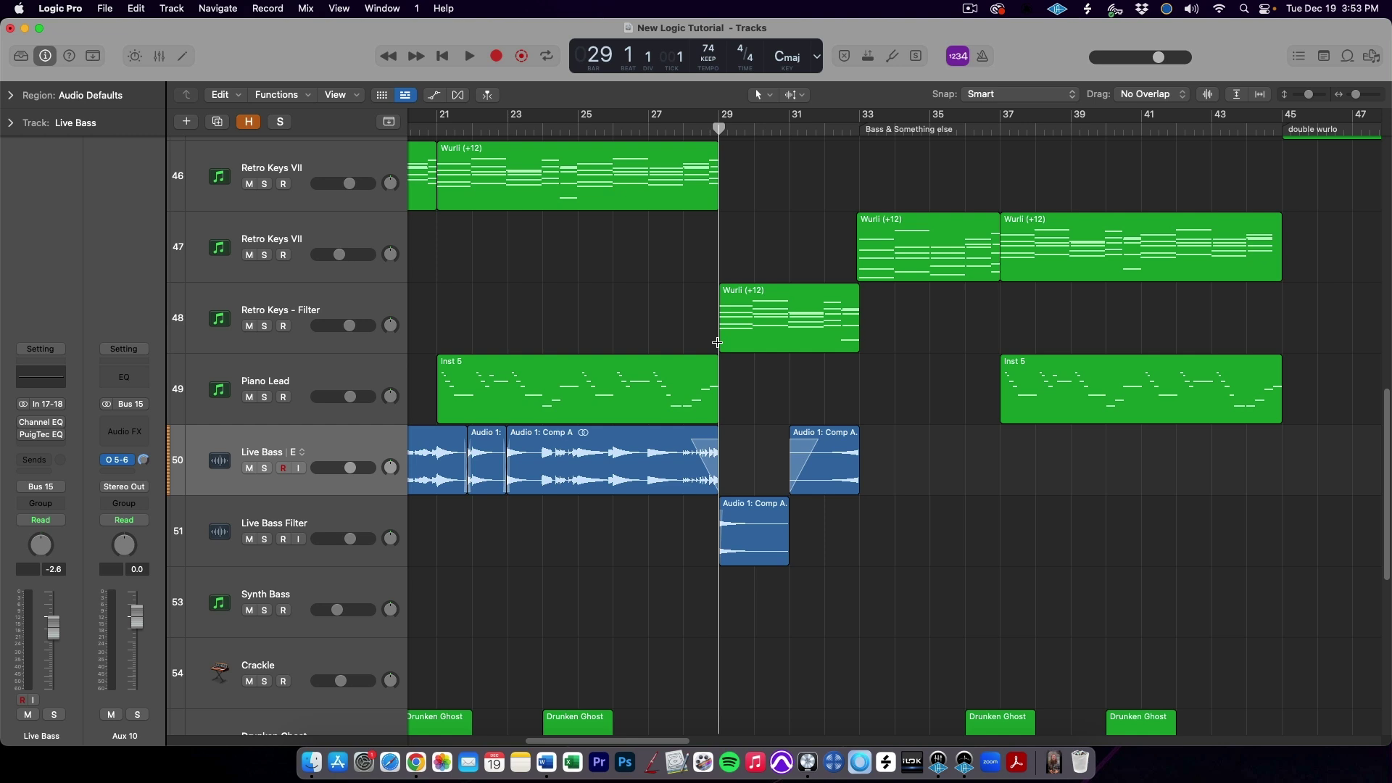
{"action": "left_click", "coordinate": [717, 342]}
{"action": "left_click_drag", "start_coordinate": [719, 342], "coordinate": [1000, 343]}
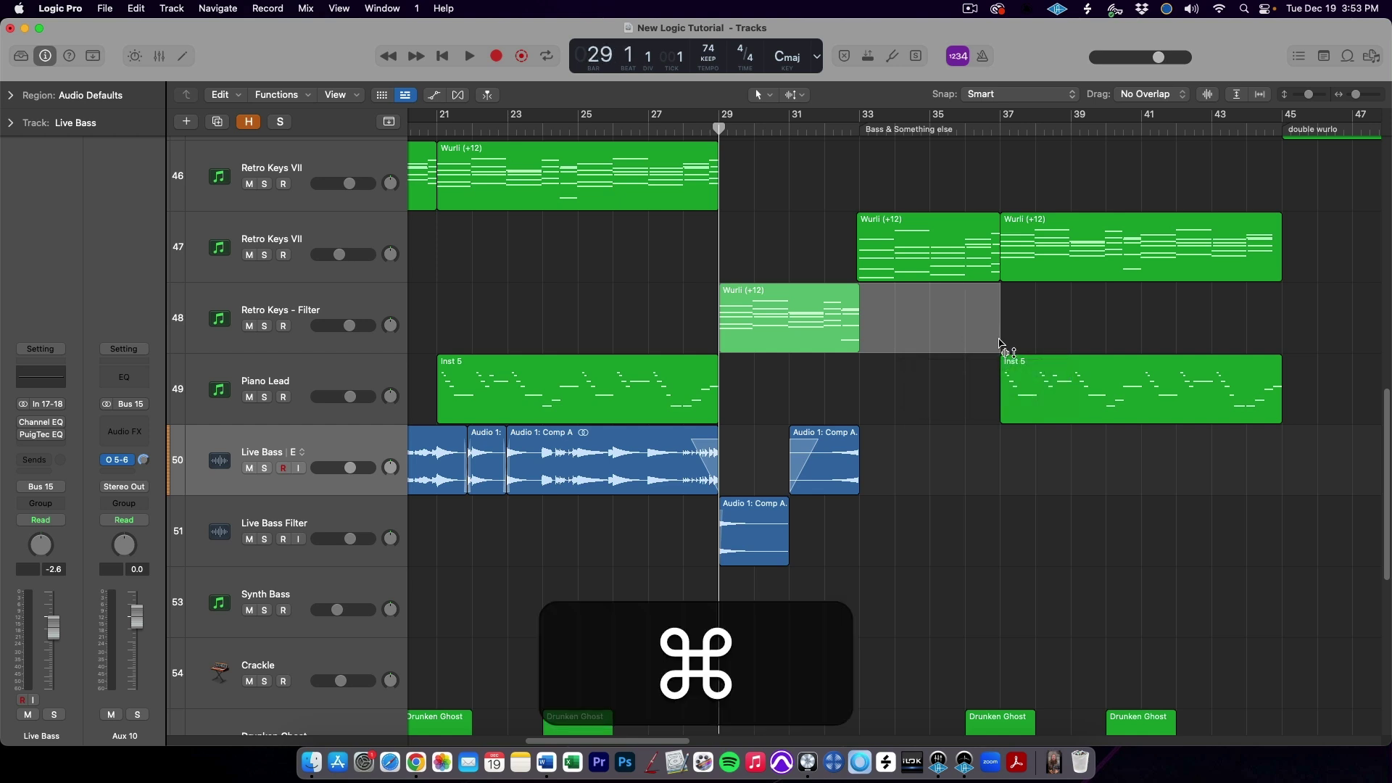
{"action": "key", "text": "super+r"}
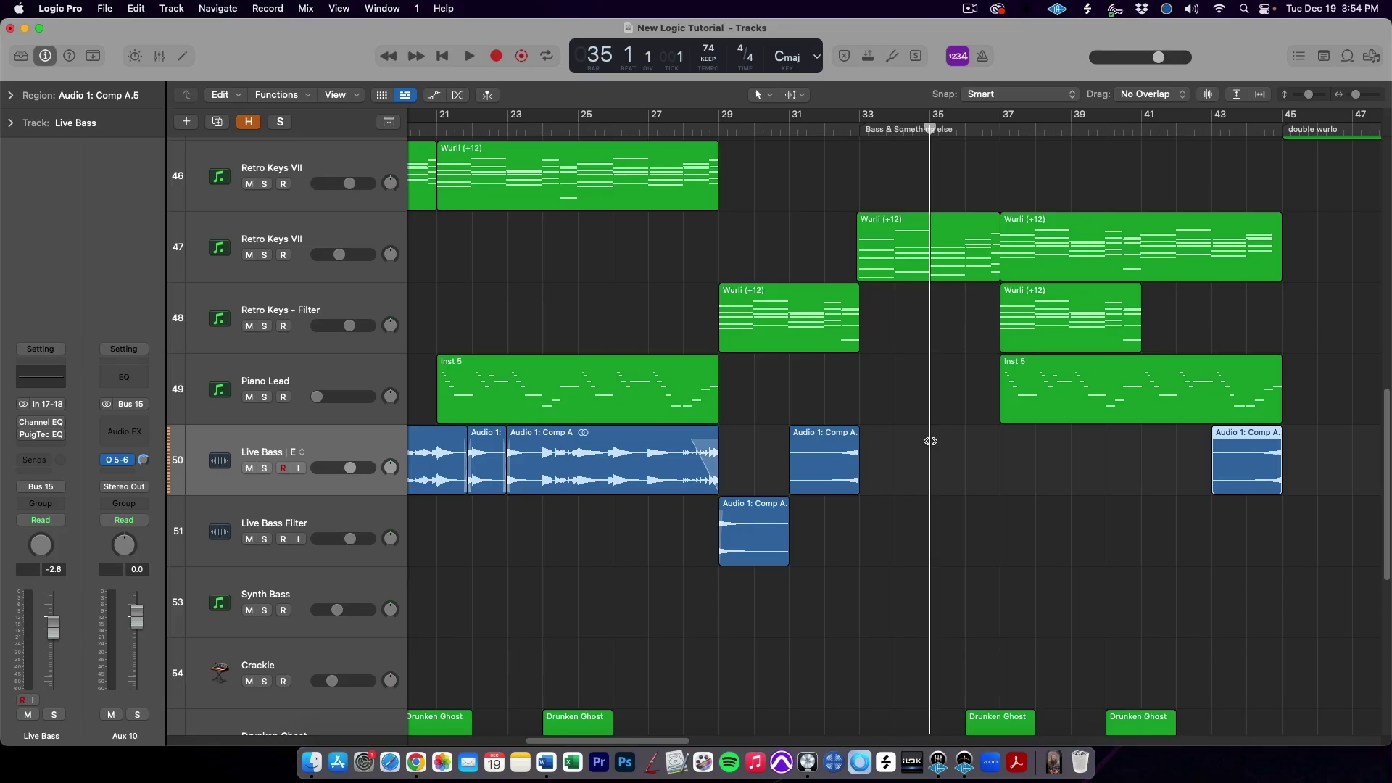
- Move the selected Live Bass region to bar 35 and the copied Wurli region on the Retro Keys - Filter track to bar 45
{"action": "key", "text": "semicolon"}
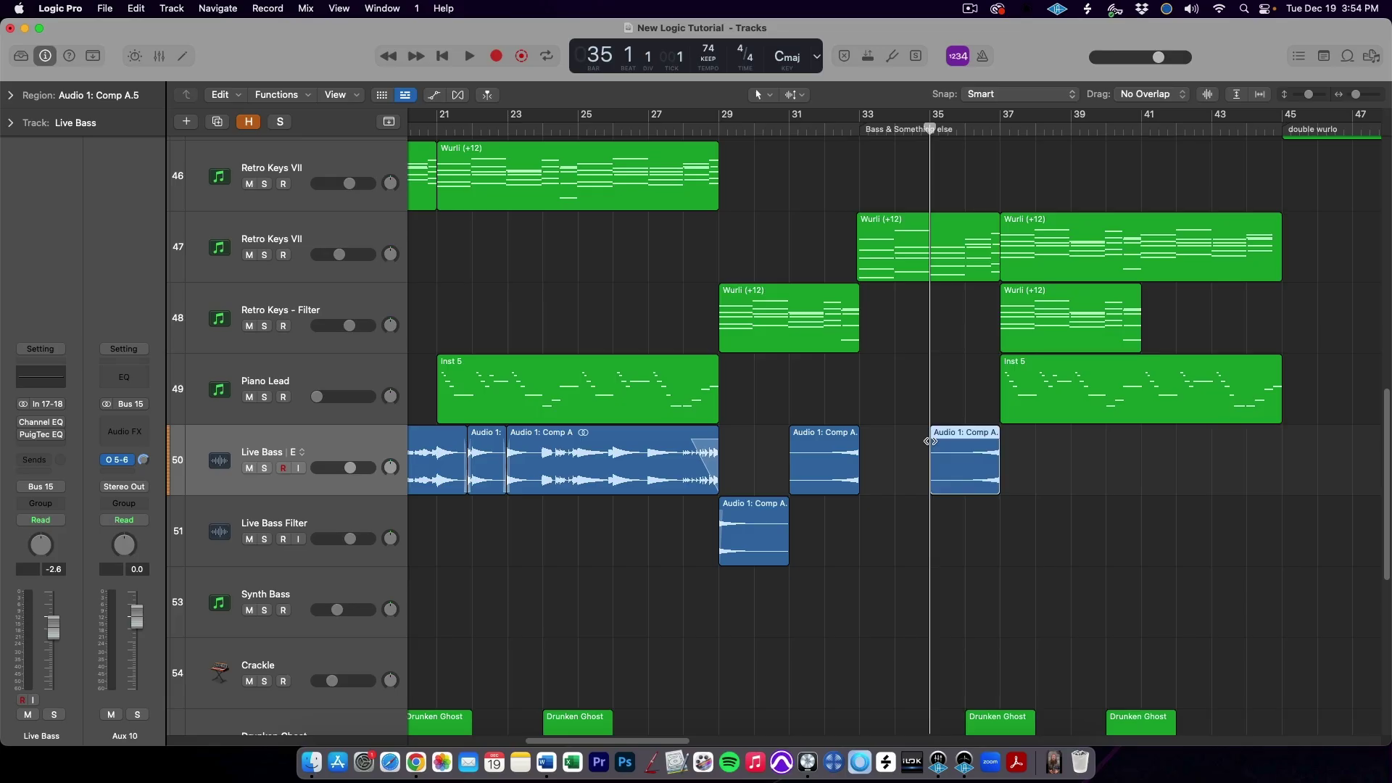
{"action": "left_click", "coordinate": [1063, 294]}
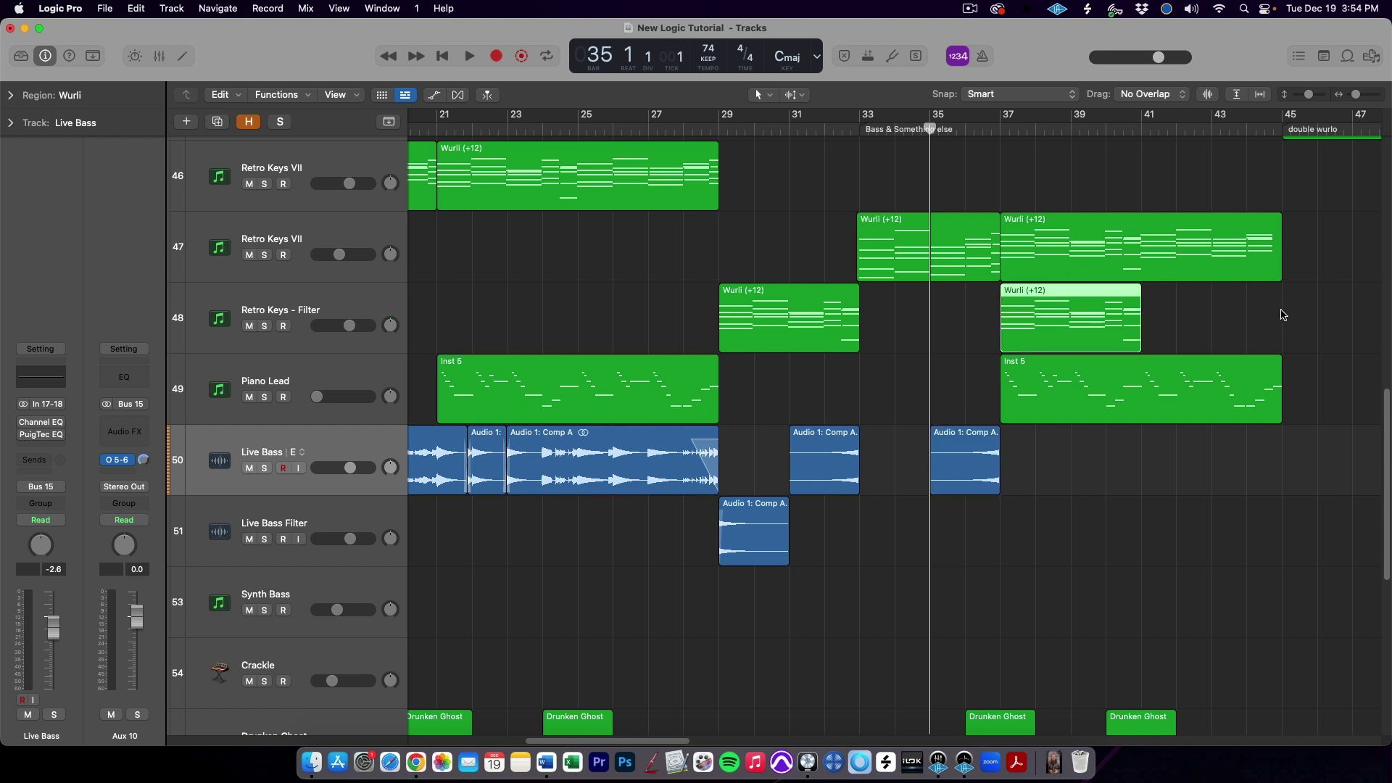
{"action": "key", "text": "alt+period"}
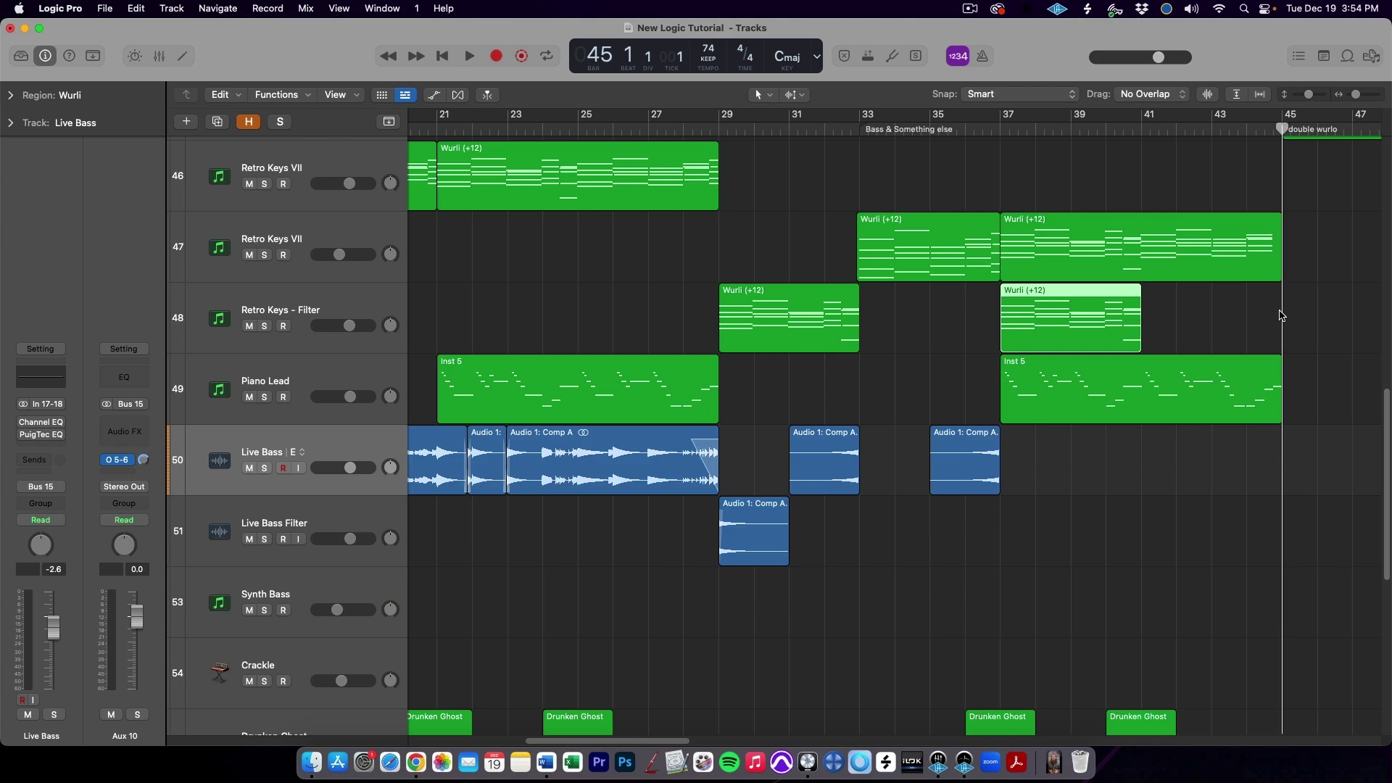
{"action": "key", "text": "semicolon"}
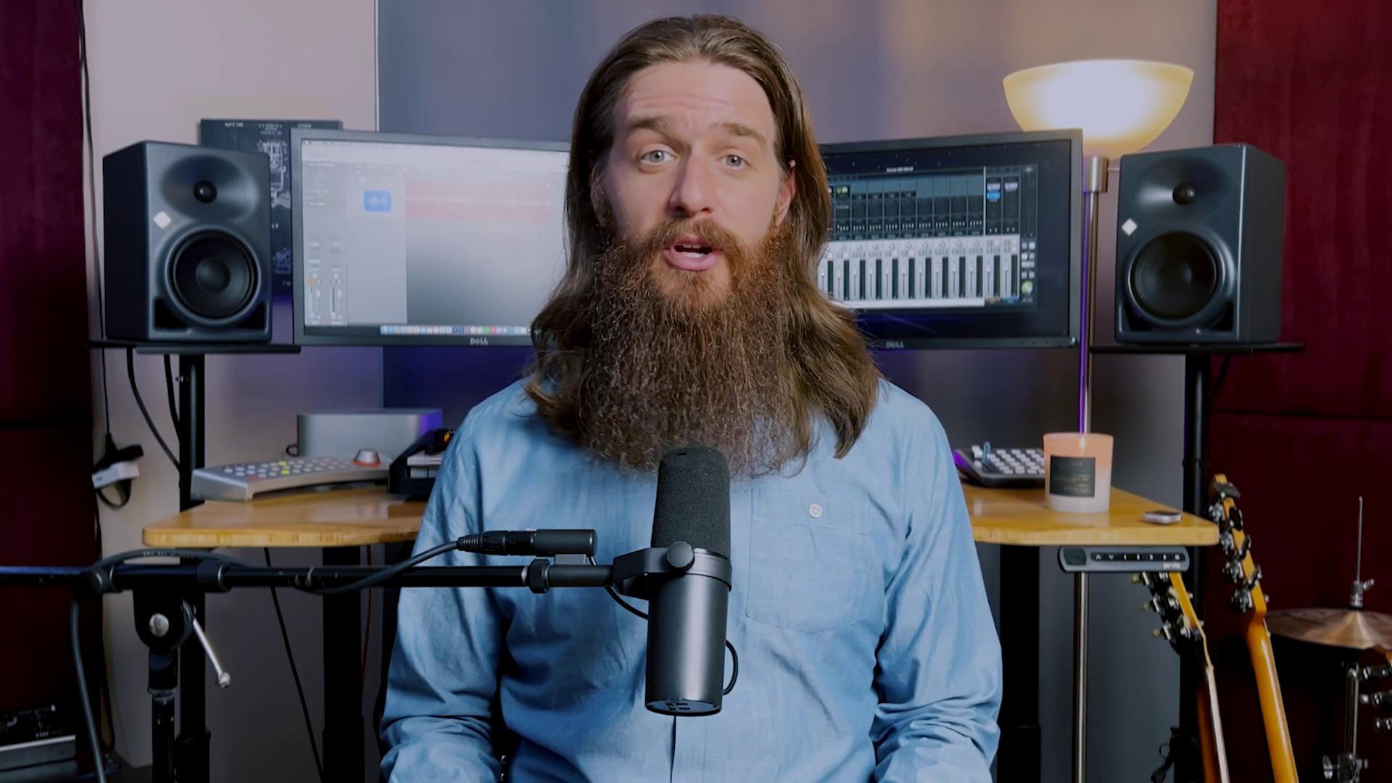
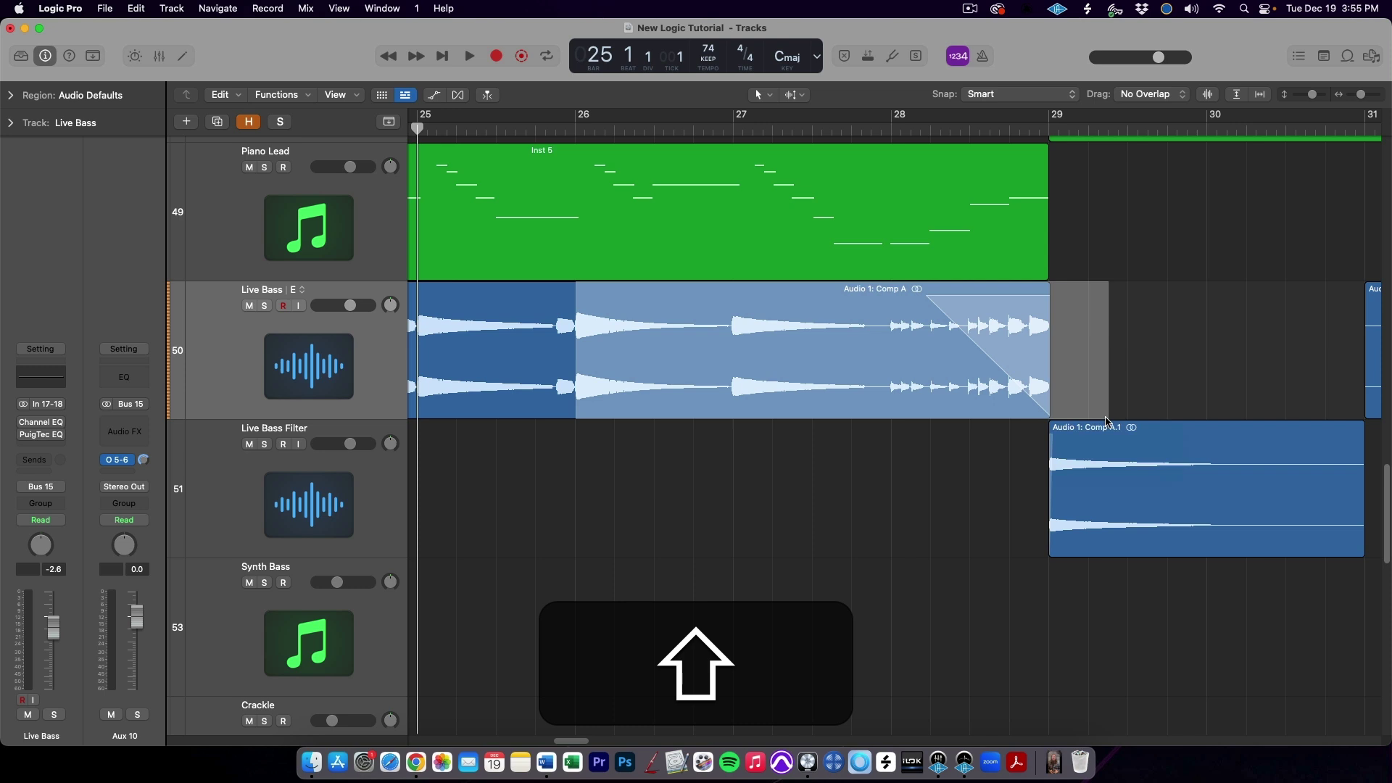
- Shorten the marquee selection on the Live Bass track transient by transient until it starts just after bar 28
{"action": "key", "text": "shift+Right"}
{"action": "key", "text": "shift+Right"}
{"action": "key", "text": "shift+Right"}
{"action": "key", "text": "shift+Right"}
{"action": "key", "text": "shift+Right"}
{"action": "key", "text": "shift+Right"}
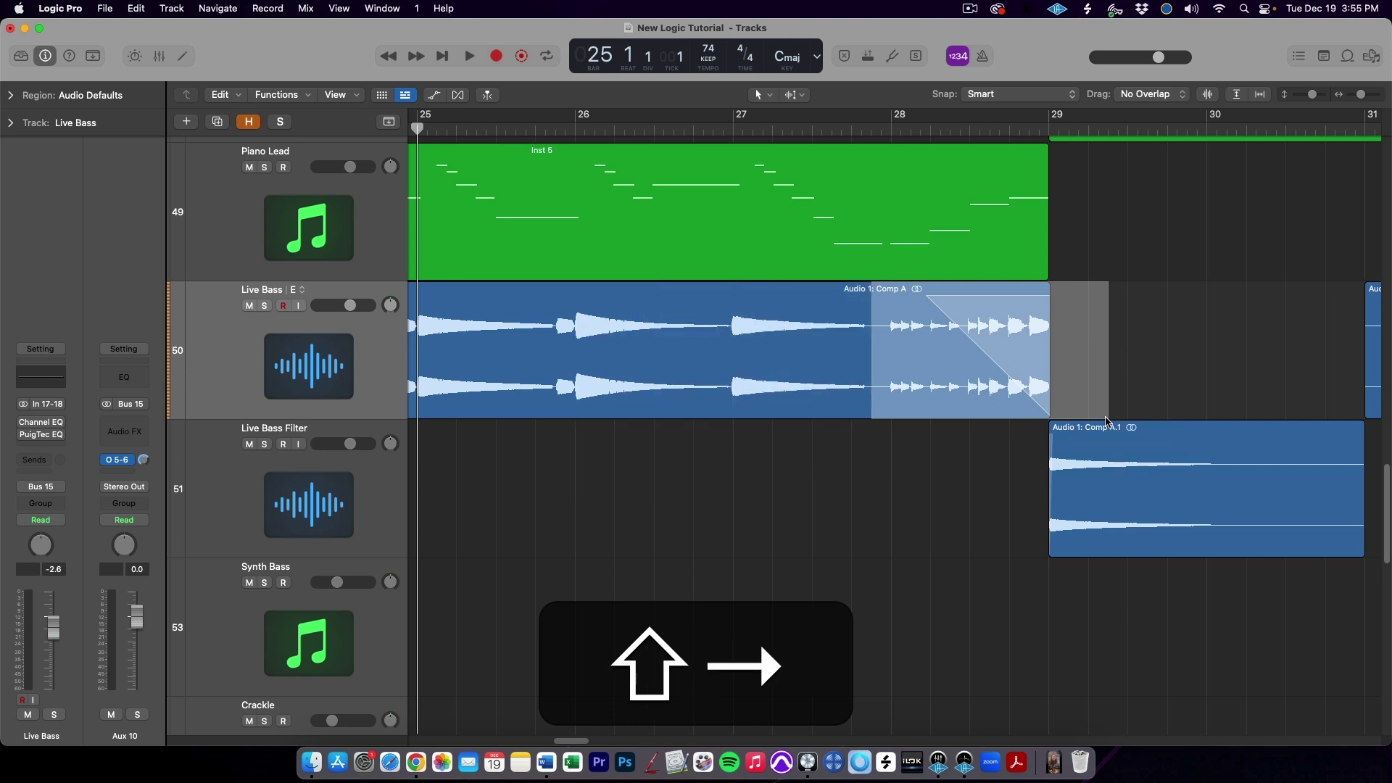
{"action": "key", "text": "shift+Right"}
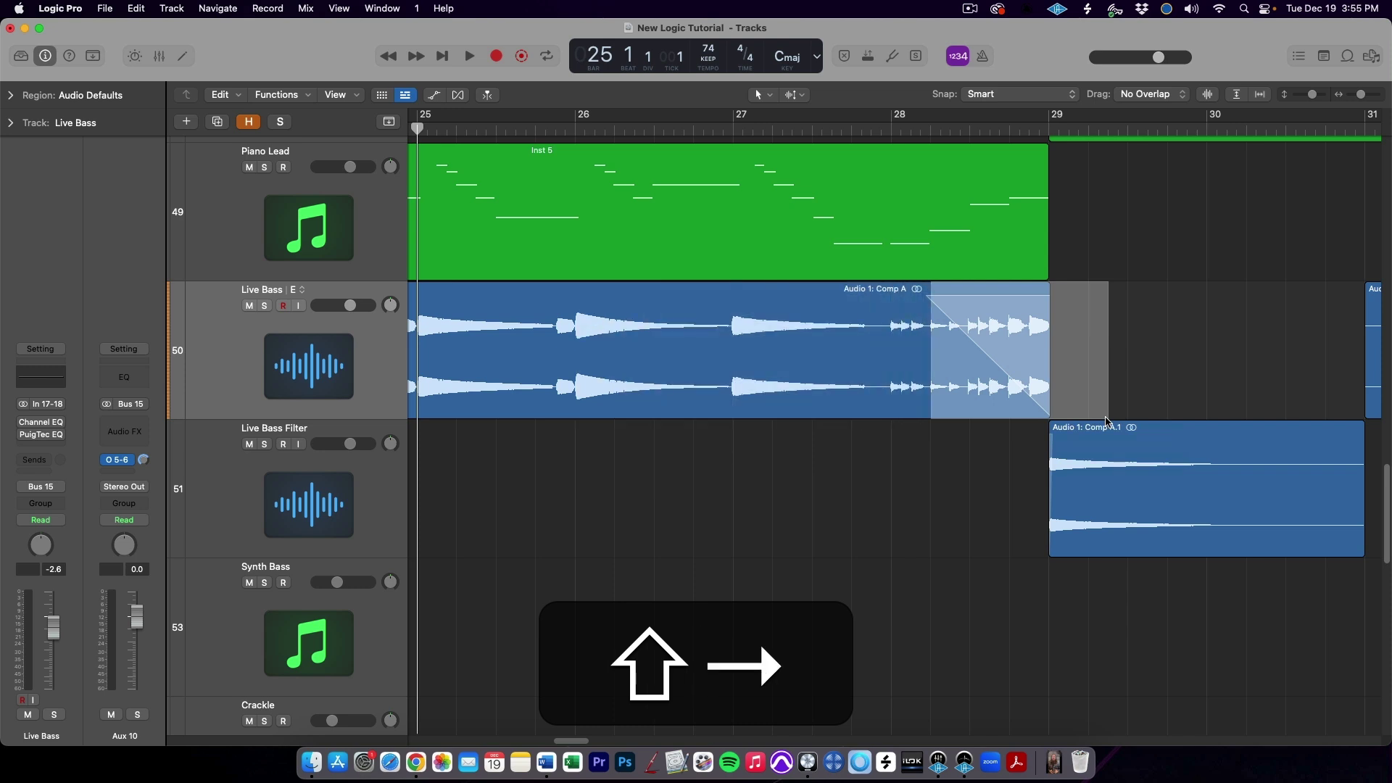
{"action": "left_click", "coordinate": [996, 343]}
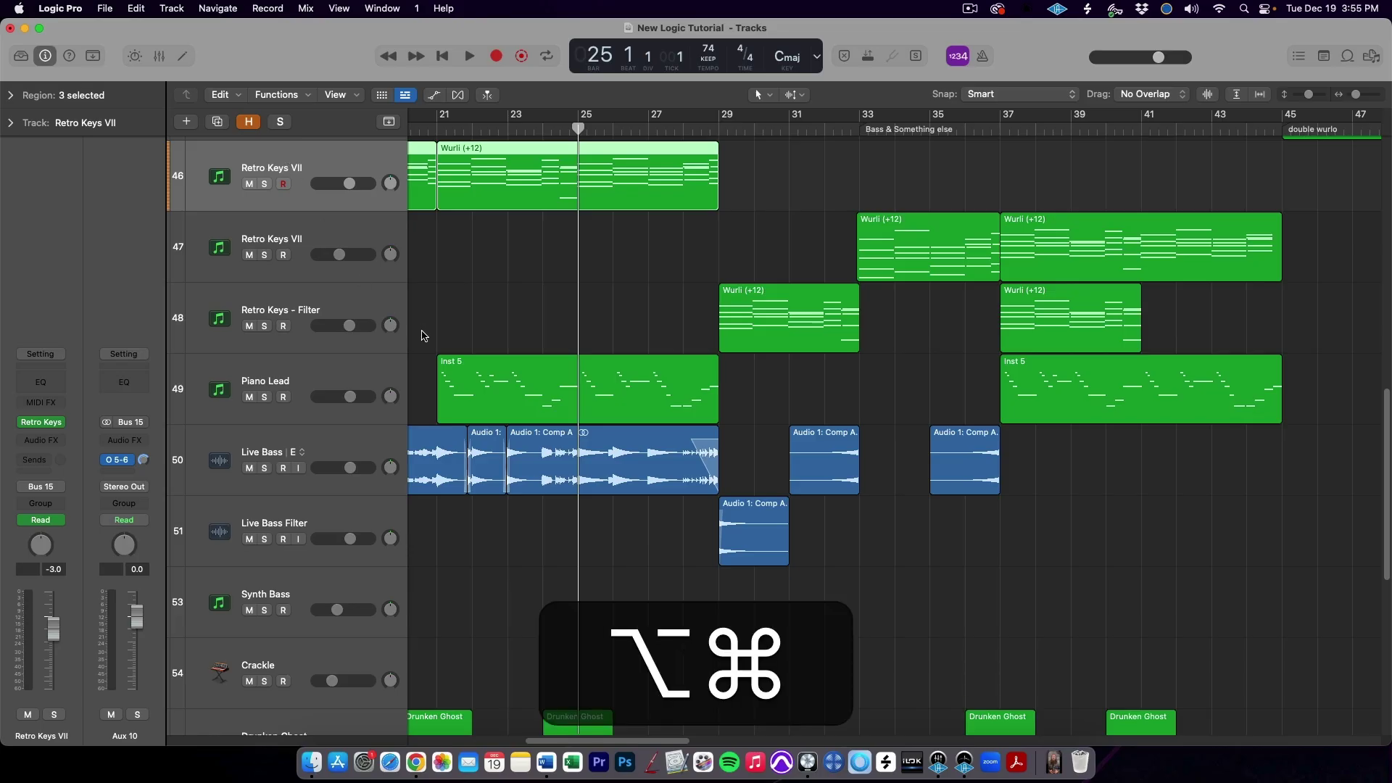
- Add a new audio track below the upper Retro Keys VII track, and add a new software instrument track
{"action": "key", "text": "alt+super+a"}
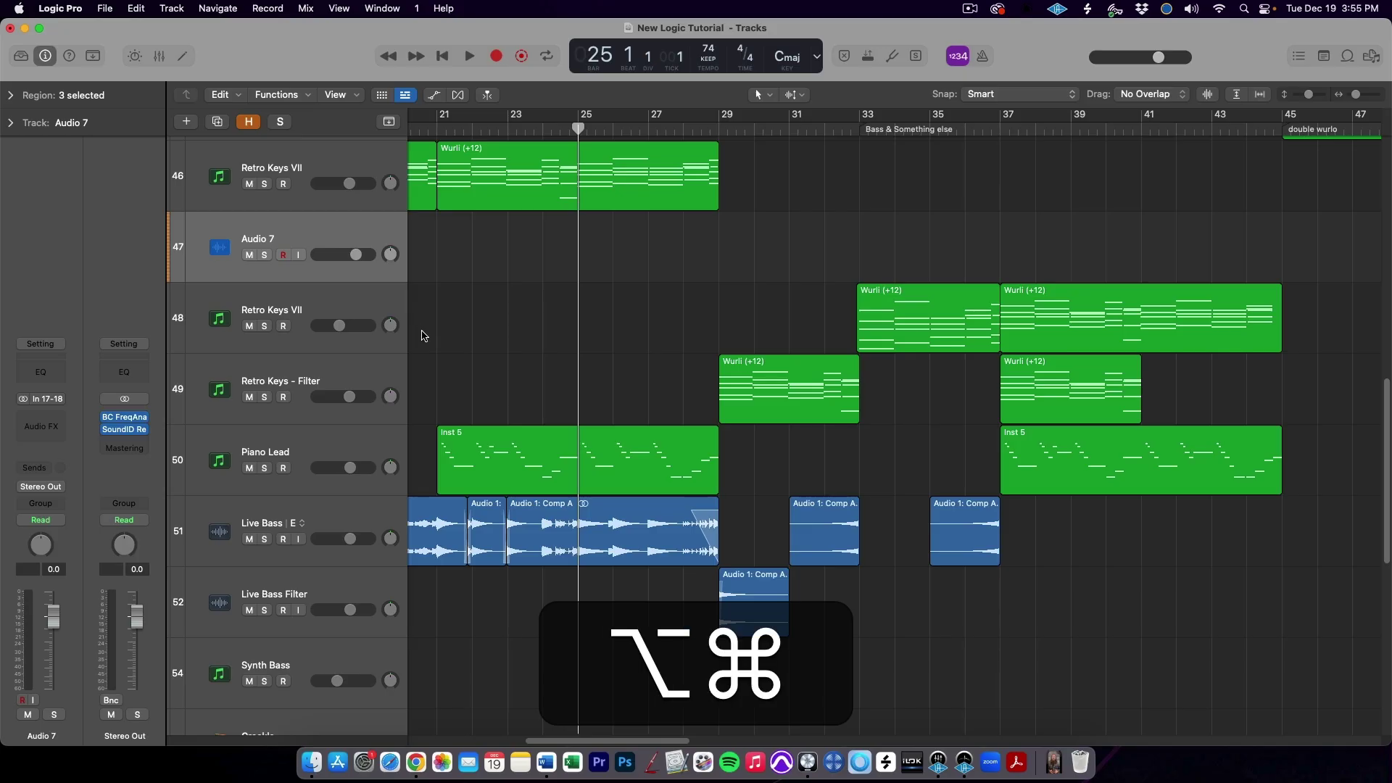
{"action": "key", "text": "alt+super+s"}
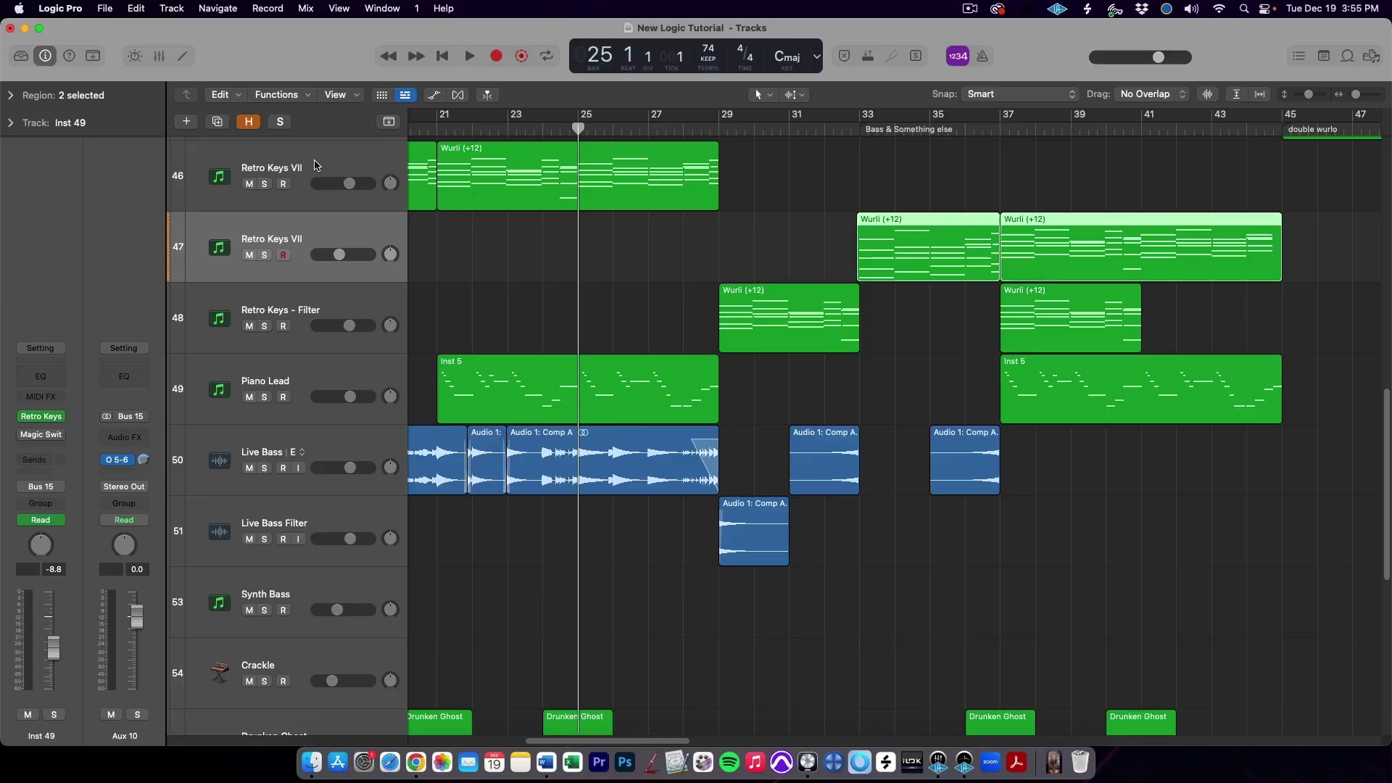
- Duplicate the upper Retro Keys VII track together with its regions directly below the original, and undo the duplication
{"action": "left_click", "coordinate": [314, 164]}
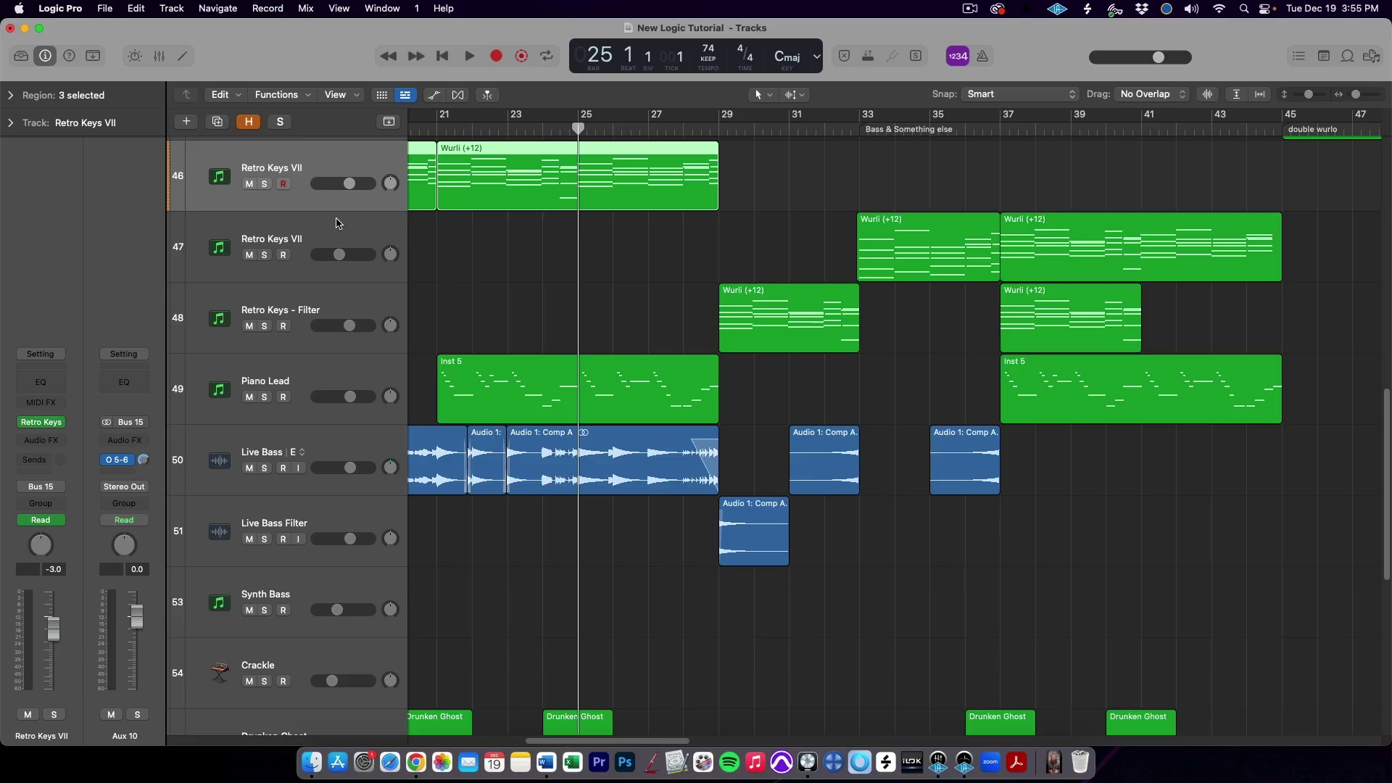
{"action": "key", "text": "super+d"}
{"action": "key", "text": "alt"}
{"action": "left_click_drag", "start_coordinate": [317, 174], "coordinate": [323, 233]}
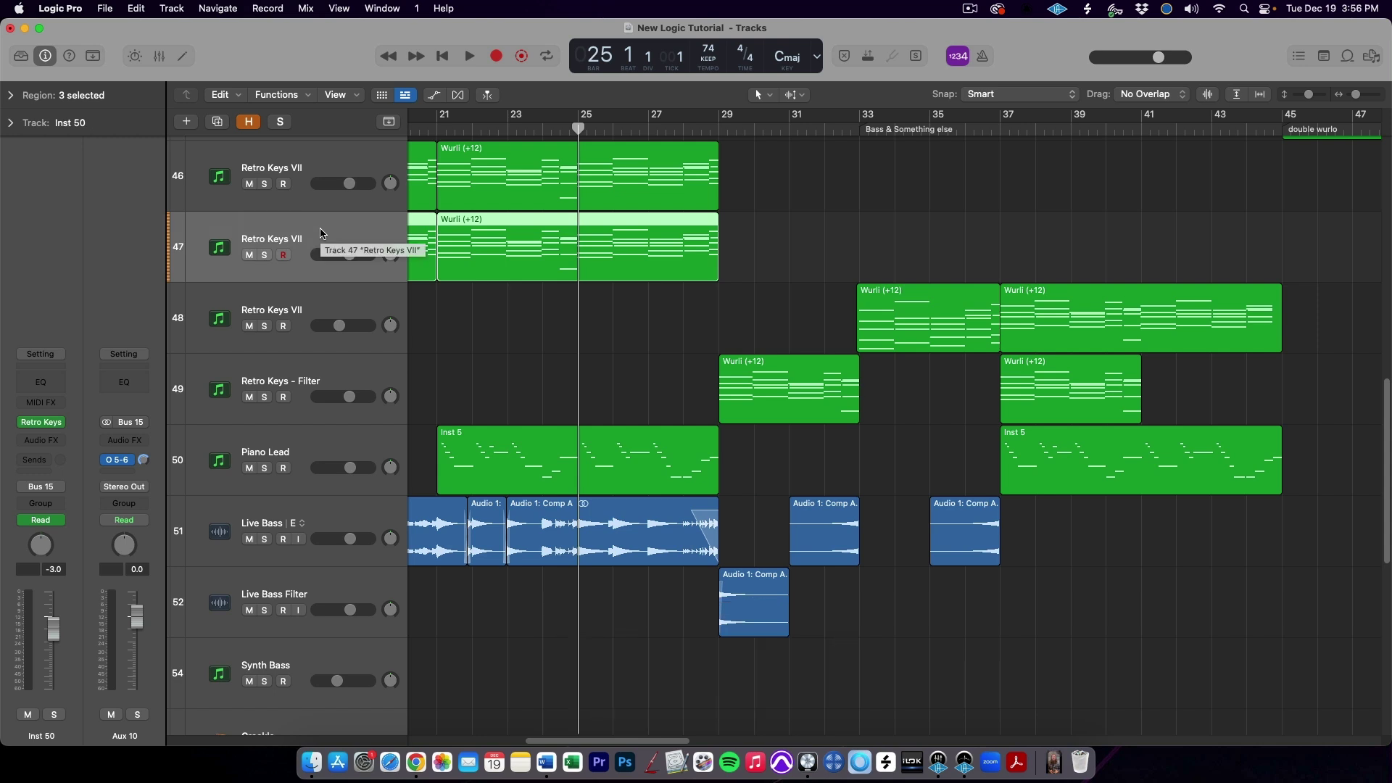
{"action": "key", "text": "super+z"}
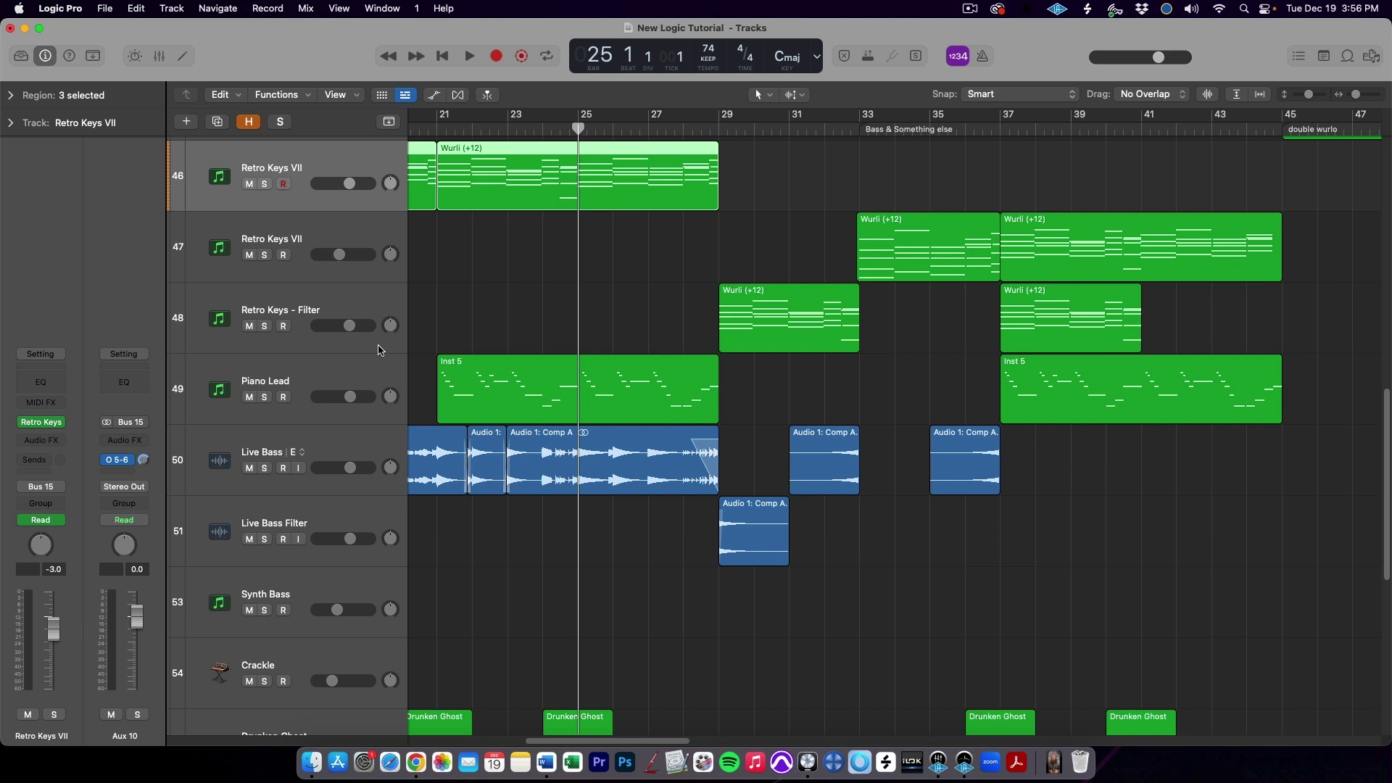
- Select the two Retro Keys VII tracks and Retro Keys - Filter, and group them into a summing stack
{"action": "left_click", "coordinate": [335, 309], "text": "shift"}
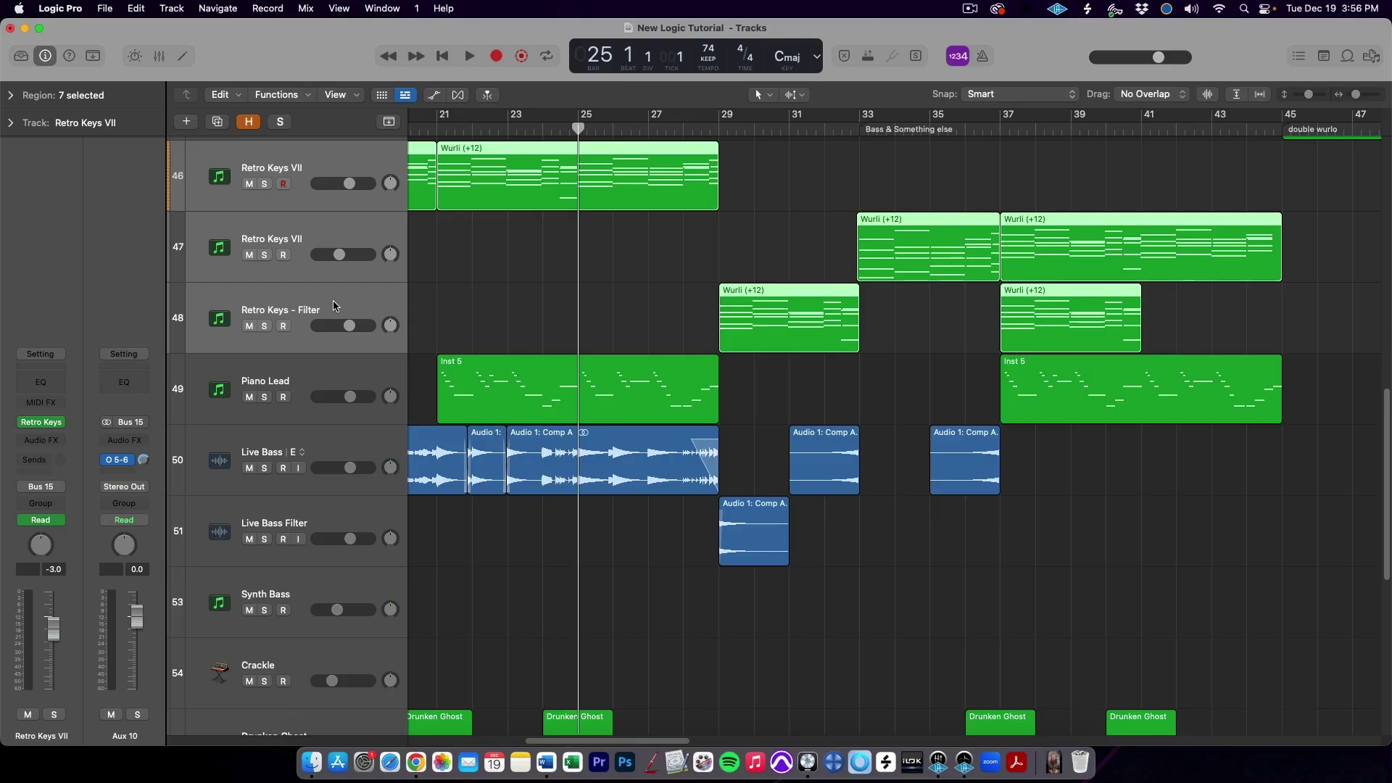
{"action": "key", "text": "shift+super+d"}
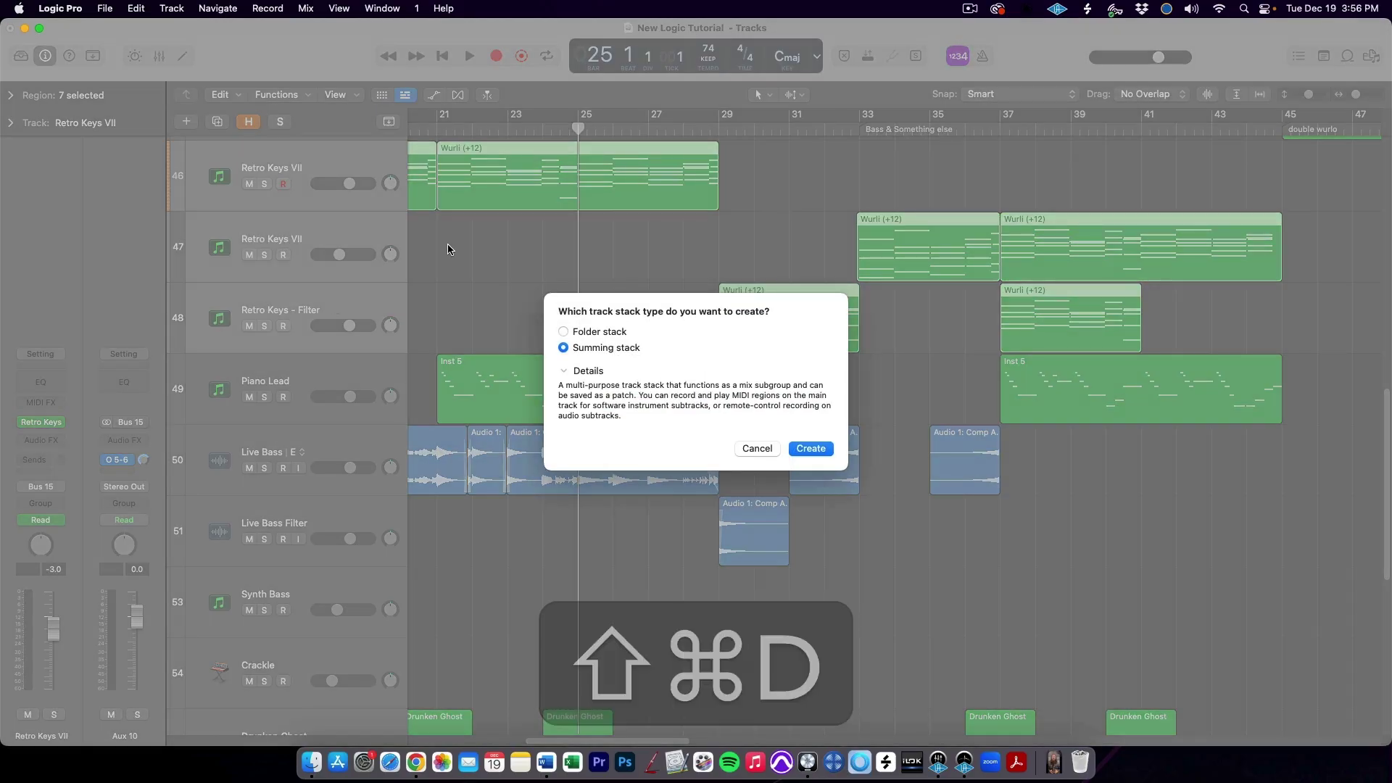
{"action": "left_click", "coordinate": [564, 332]}
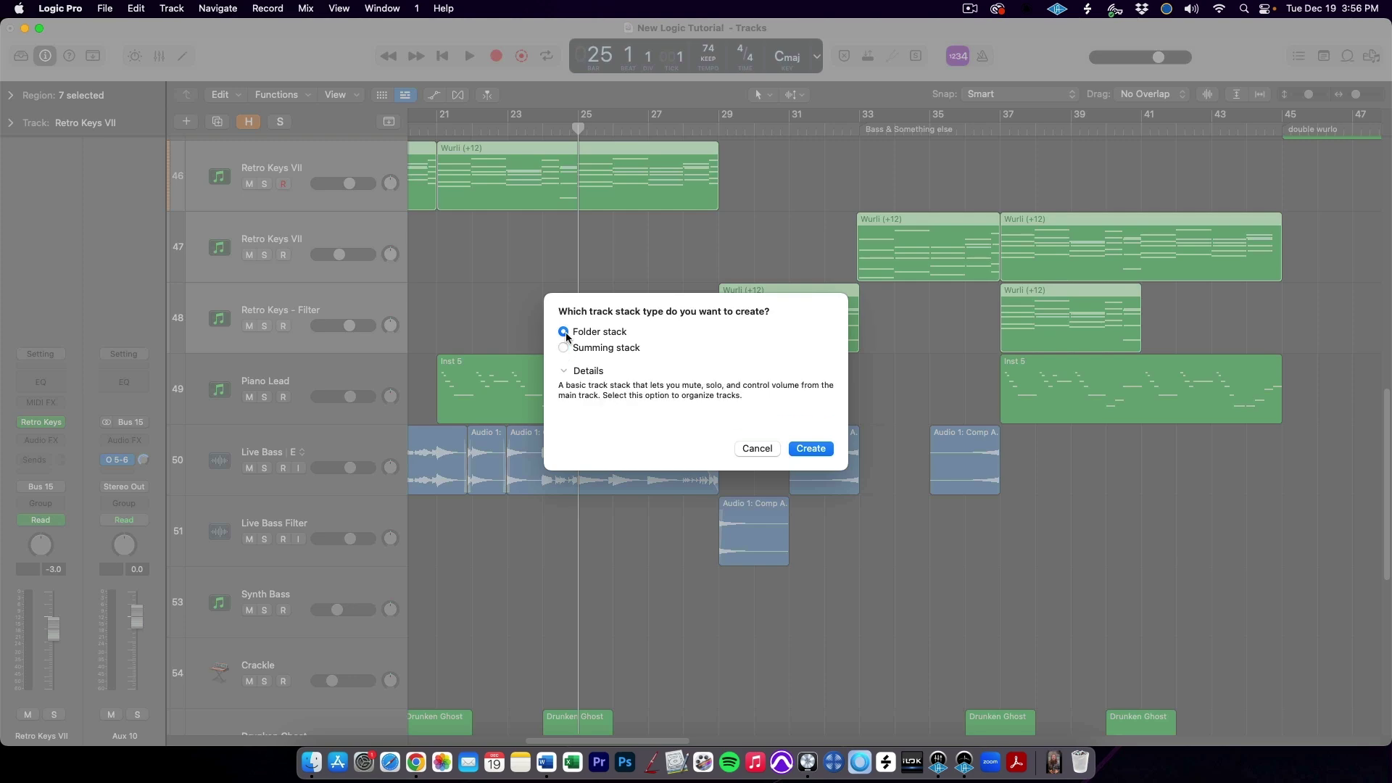
{"action": "left_click", "coordinate": [564, 348]}
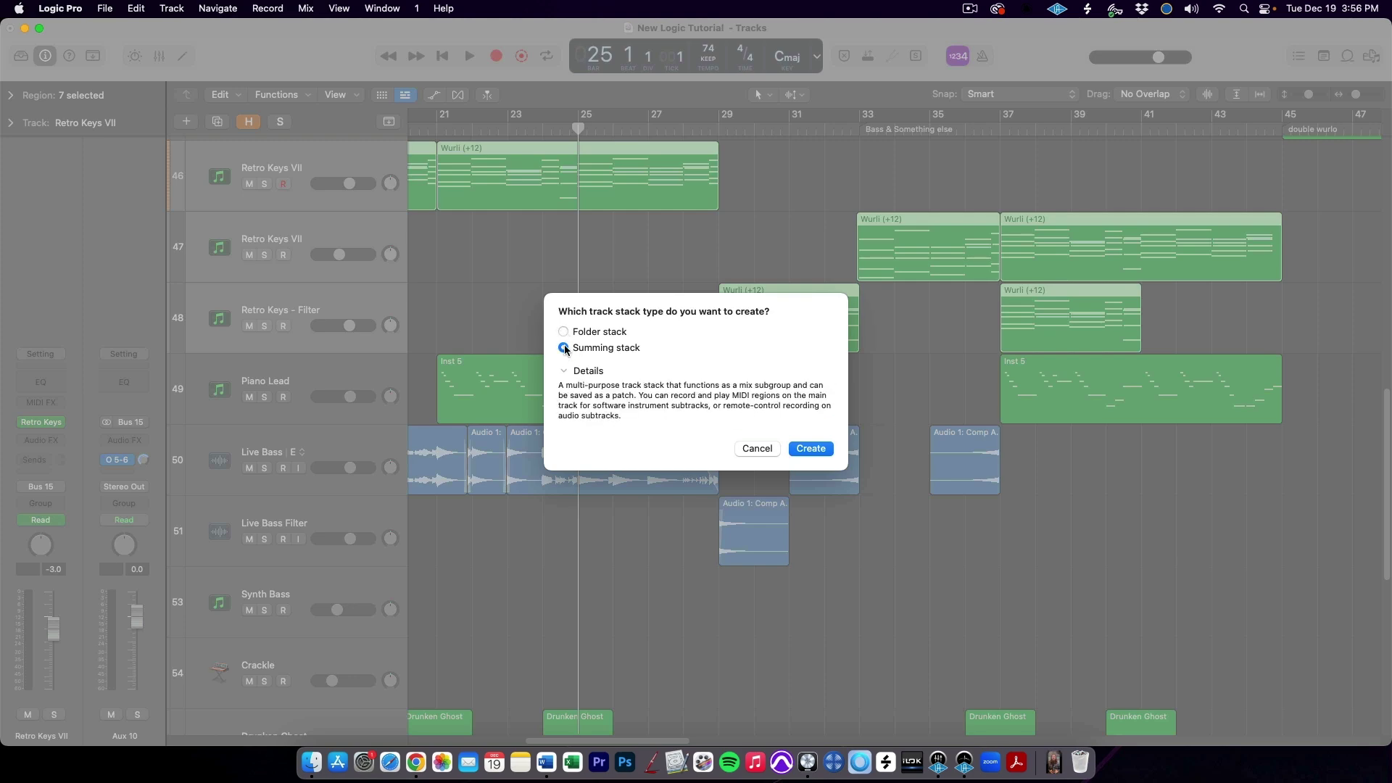
{"action": "key", "text": "Return"}
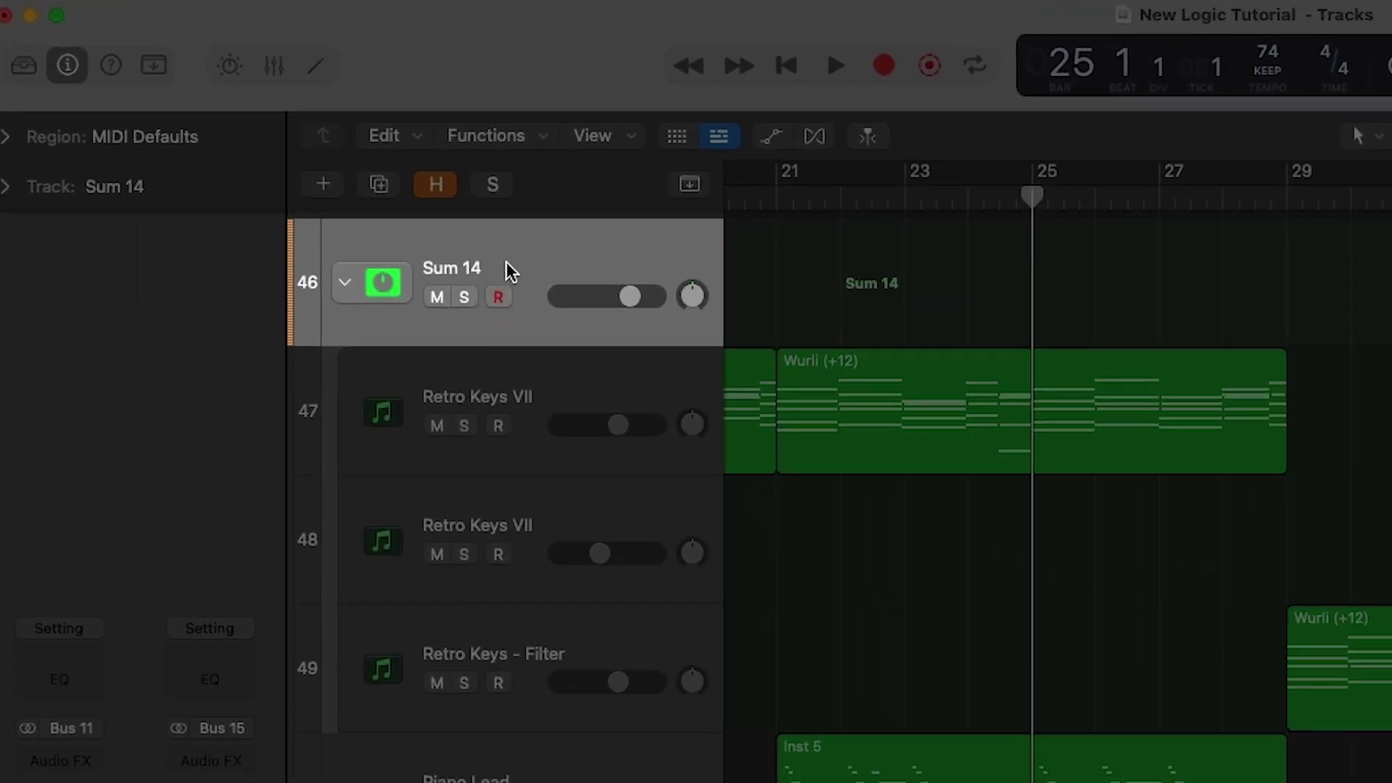
{"action": "left_click", "coordinate": [316, 367]}
{"action": "left_click", "coordinate": [562, 158]}
{"action": "left_click", "coordinate": [547, 35]}
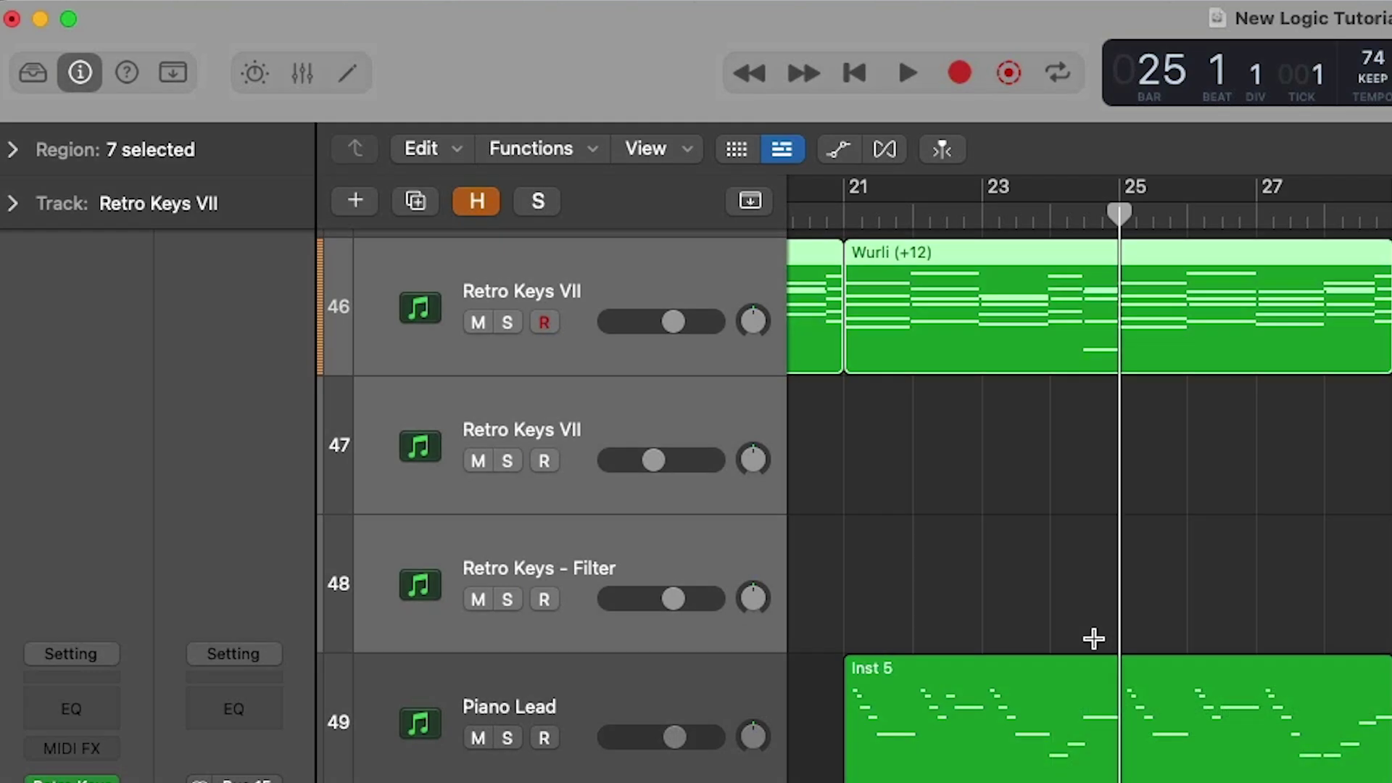
{"action": "key", "text": "Up"}
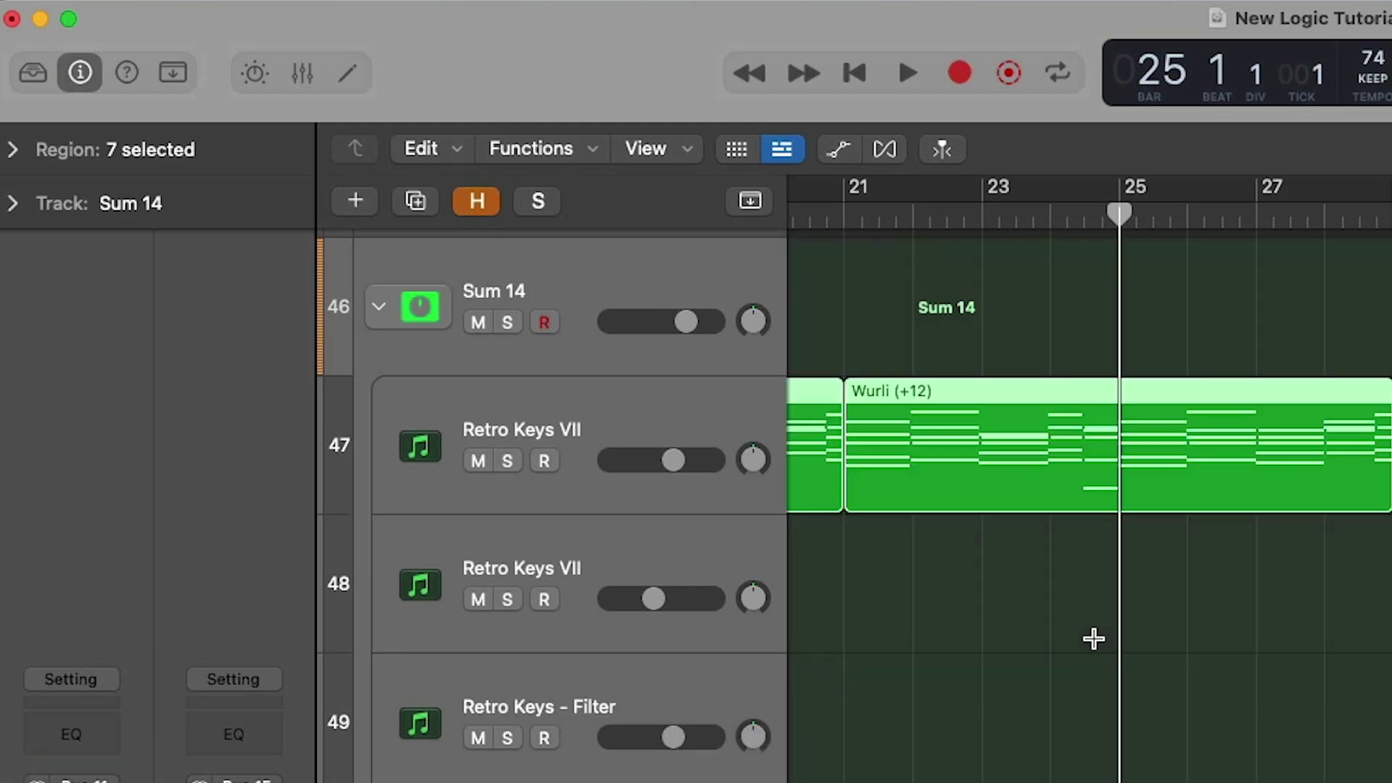